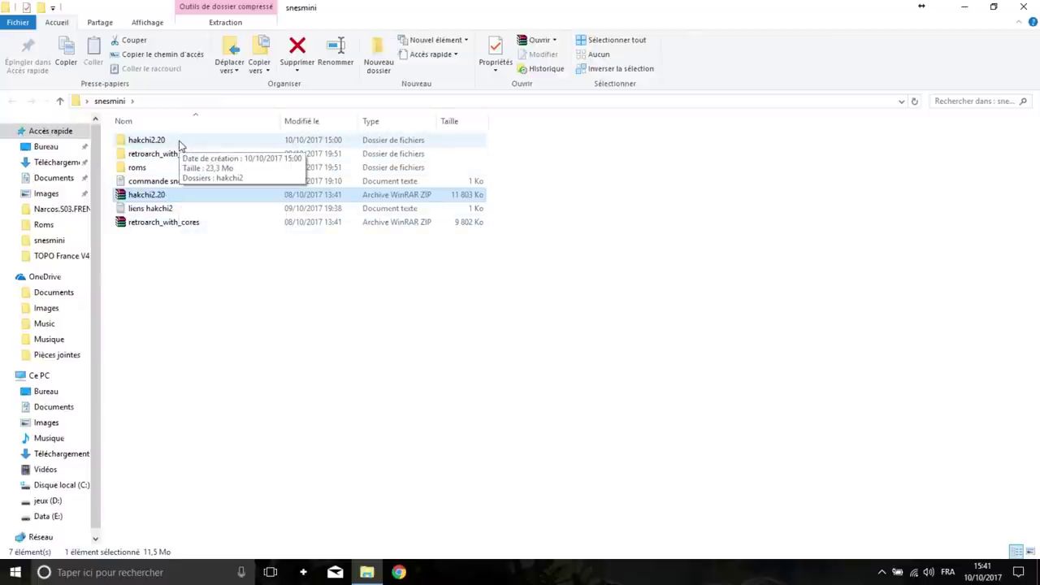
Step: Open the hakchi2 folder inside hakchi2.20 and launch the hakchi application
click(164, 228)
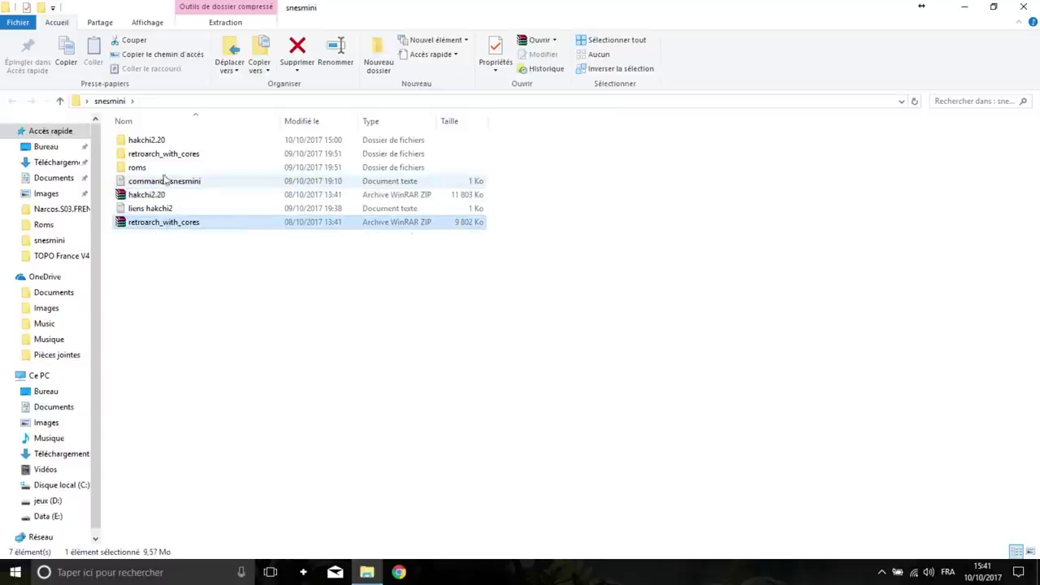
click(174, 144)
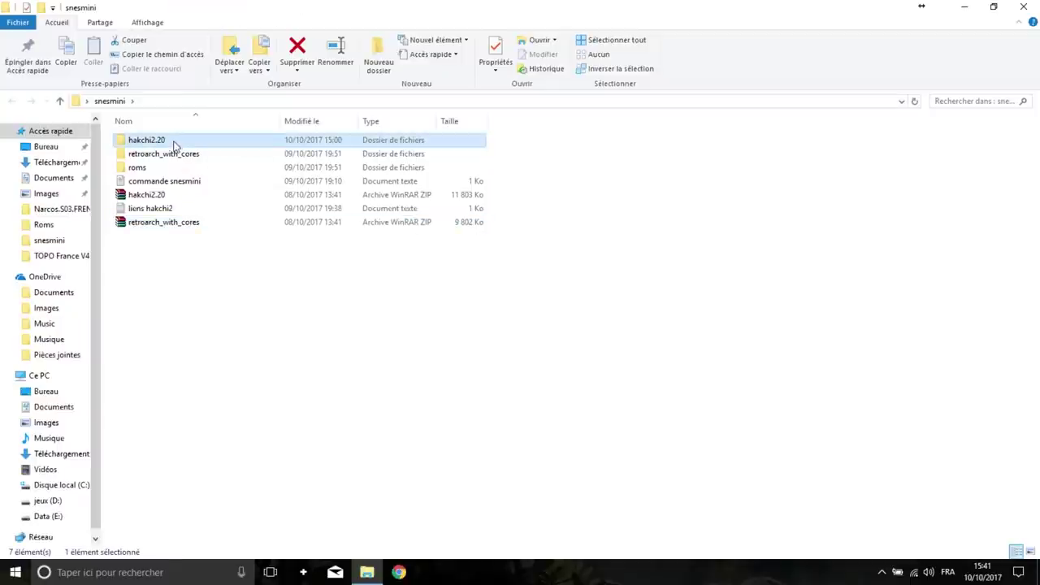
double_click(174, 143)
double_click(174, 144)
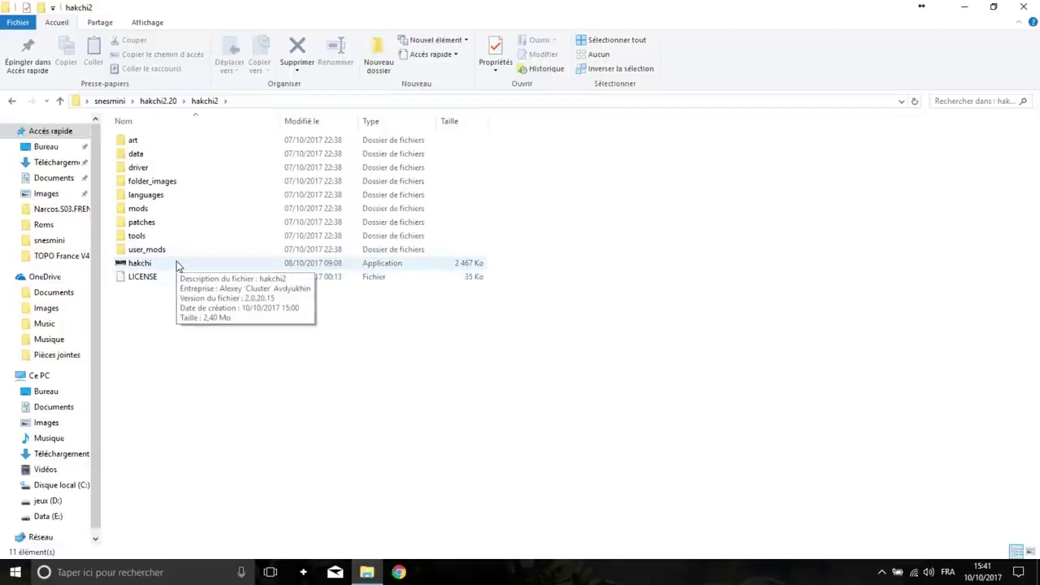
double_click(177, 264)
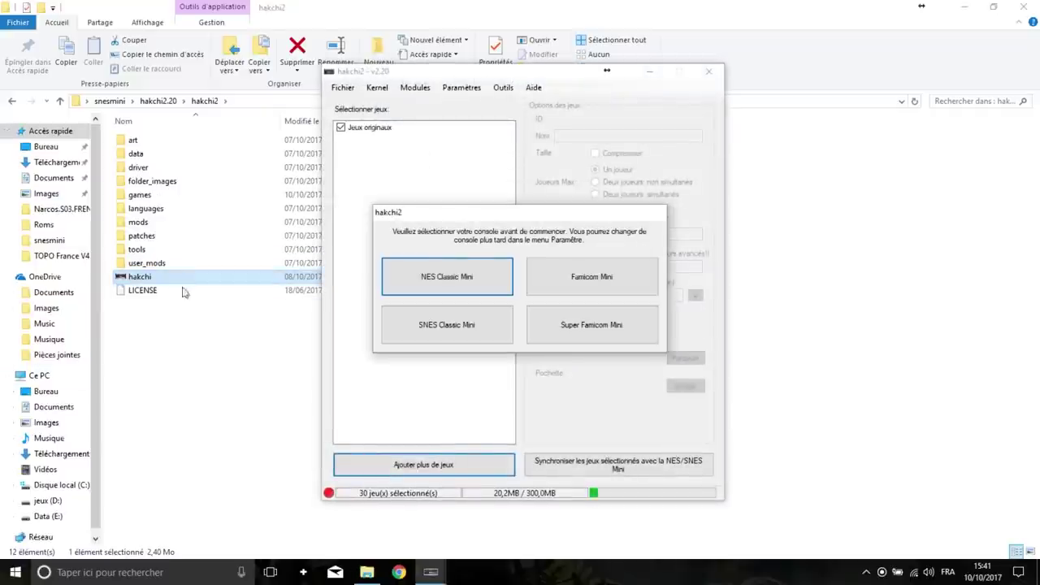
Step: Choose SNES Classic Mini as the console in hakchi2 and dismiss the welcome message
click(185, 321)
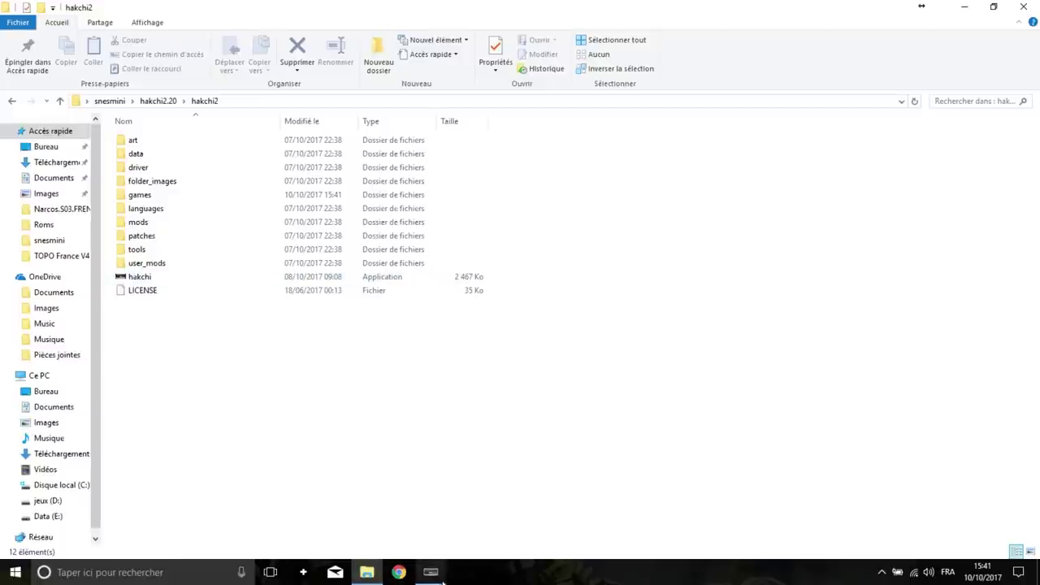
mouse_move(431, 572)
click(469, 496)
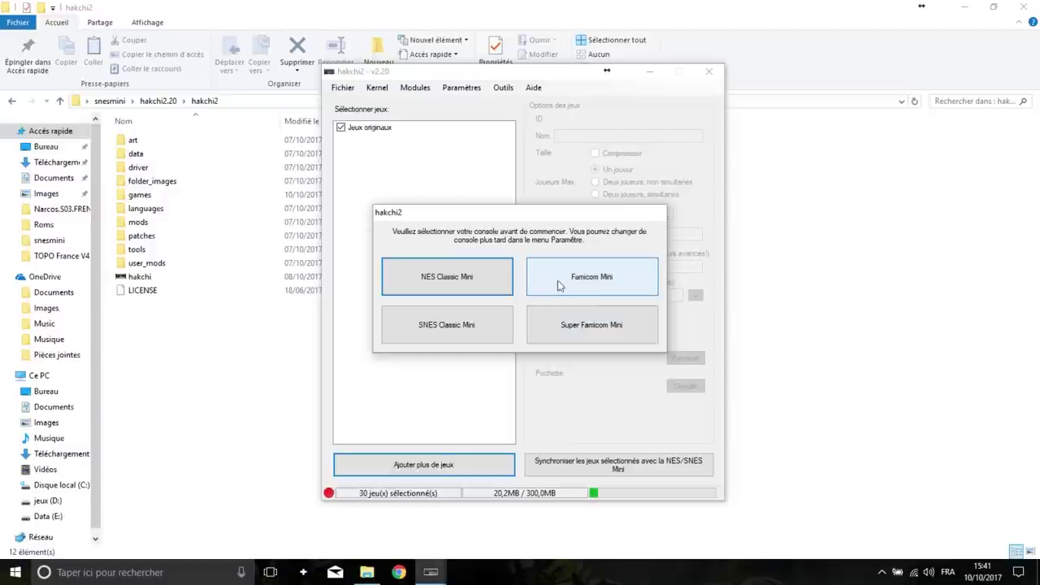
click(436, 327)
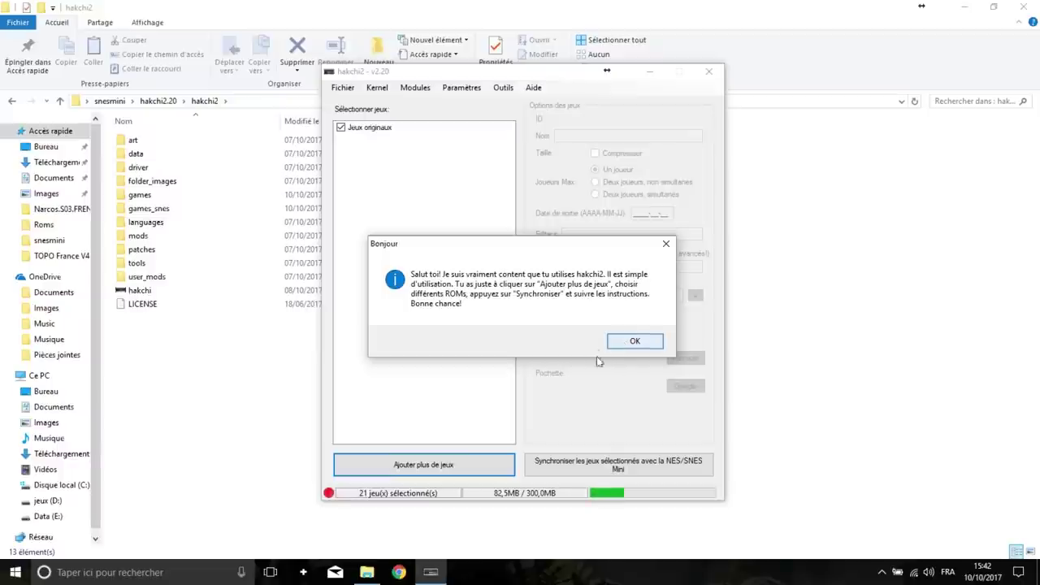
click(624, 345)
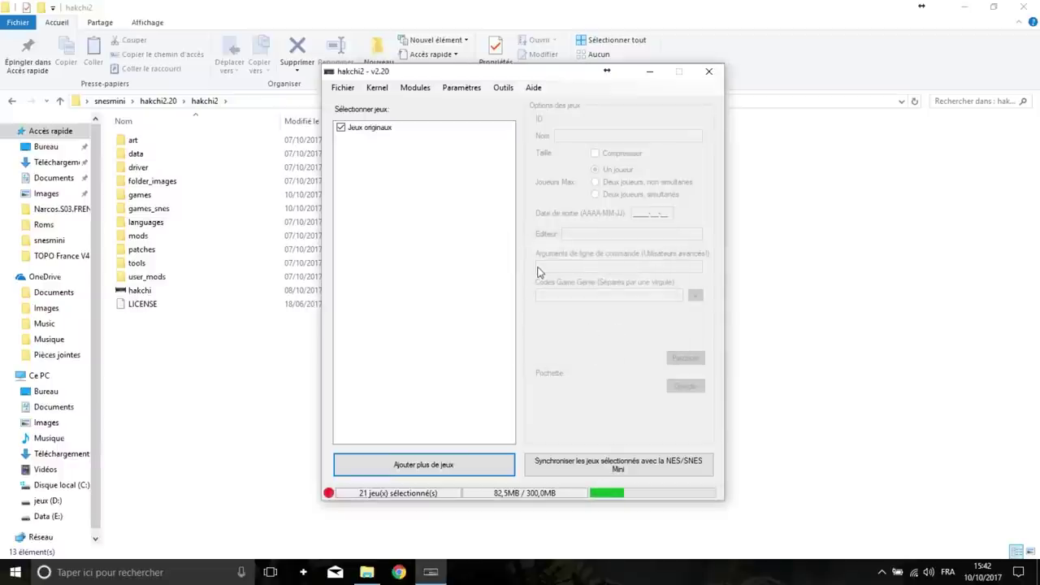
Step: Exclude The Legend of Zelda: A Link to the Past and Secret of Mana from the original games
click(379, 128)
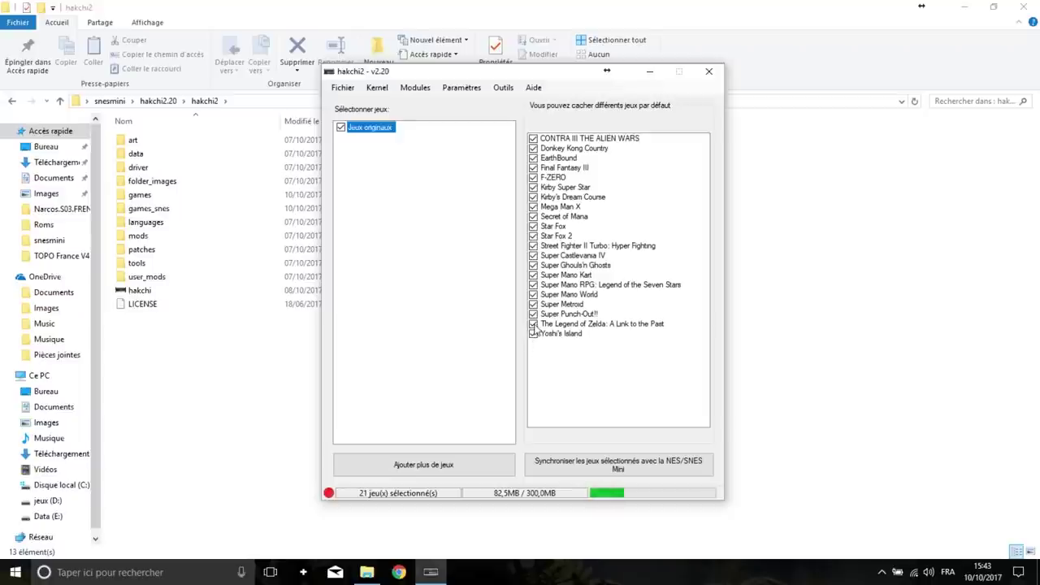
click(533, 324)
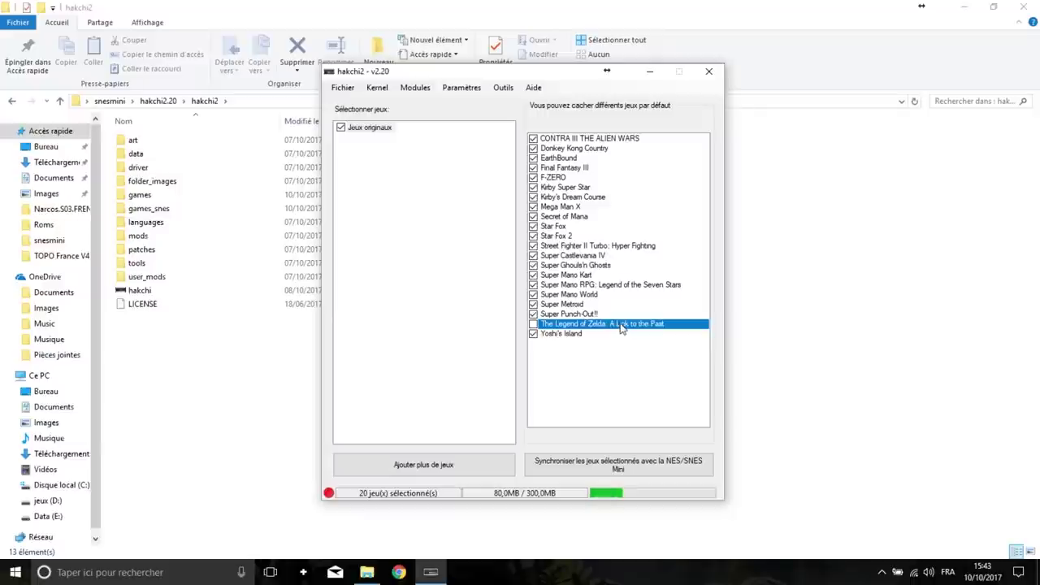
click(536, 217)
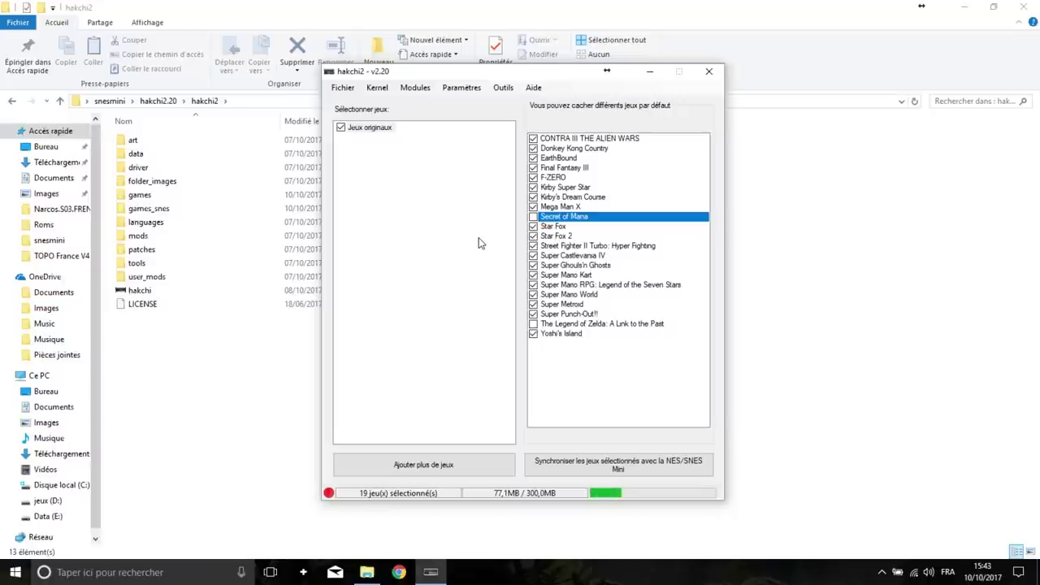
Step: Bring the retroarch_with_cores archive from the snesmini folder into hakchi2, accept the kernel image backup and close the completion message
click(12, 102)
click(12, 102)
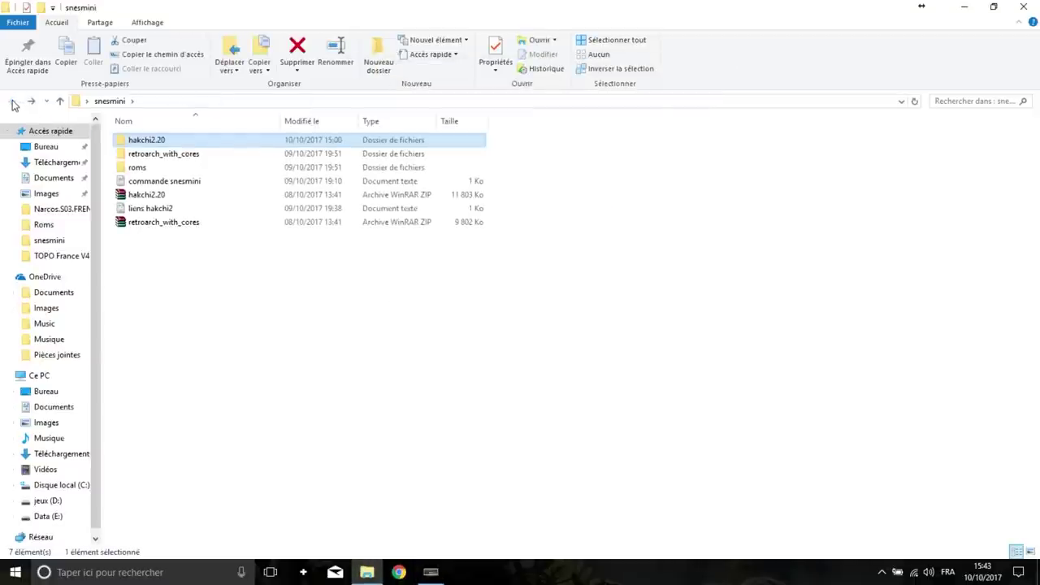
click(174, 224)
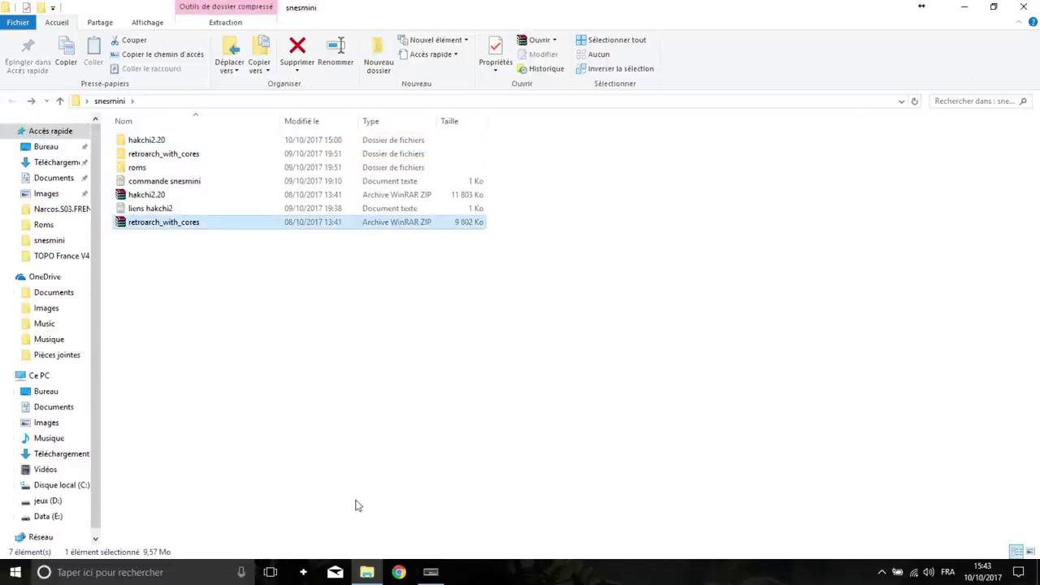
click(431, 572)
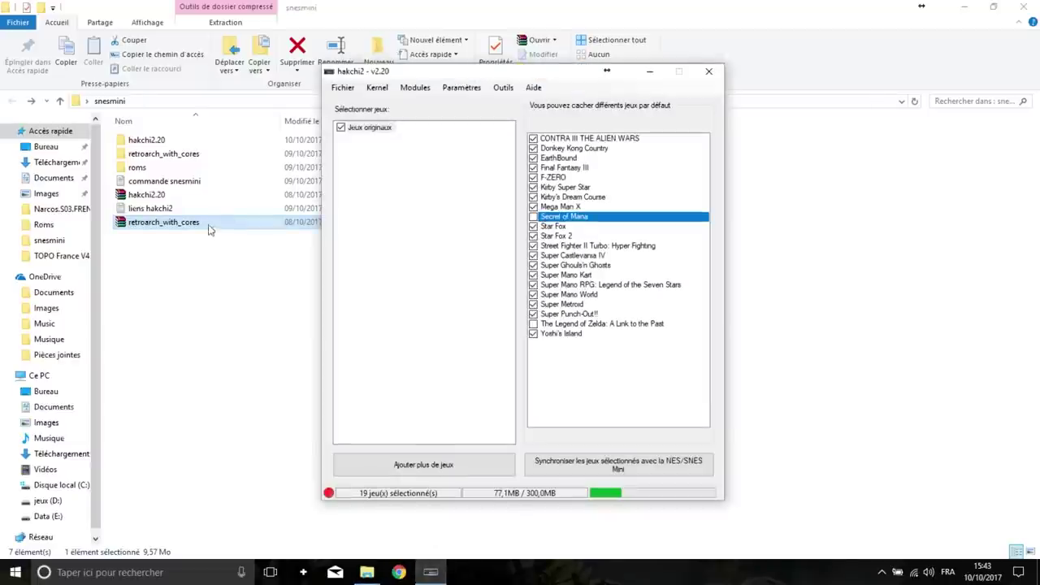
drag(179, 227, 391, 236)
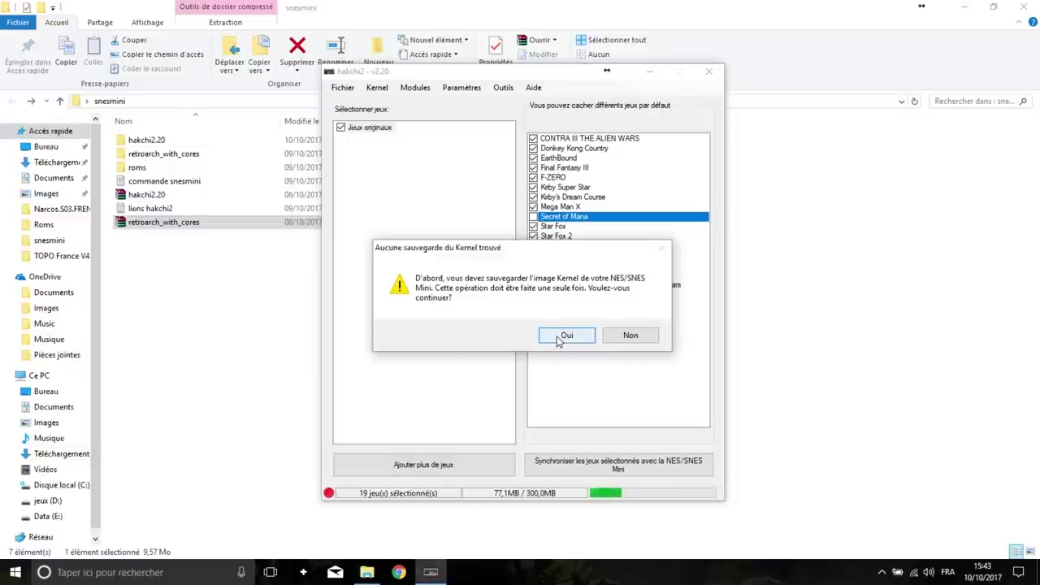
click(560, 339)
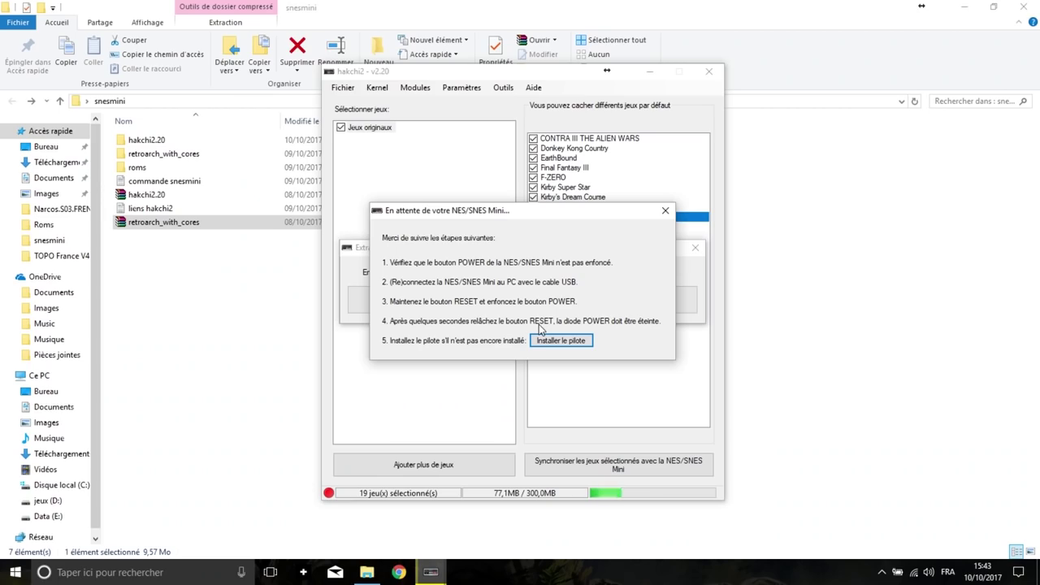
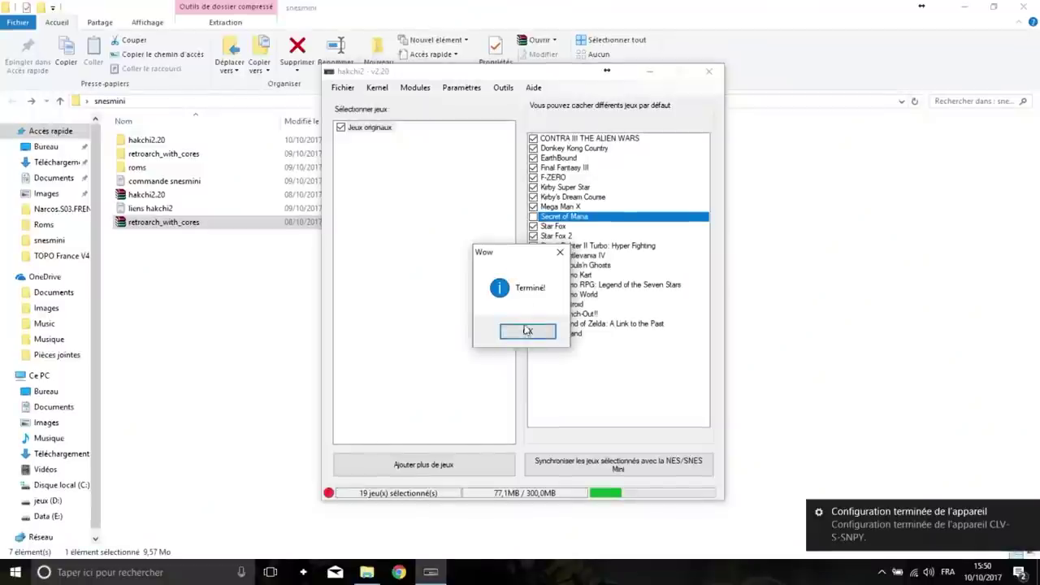
click(527, 332)
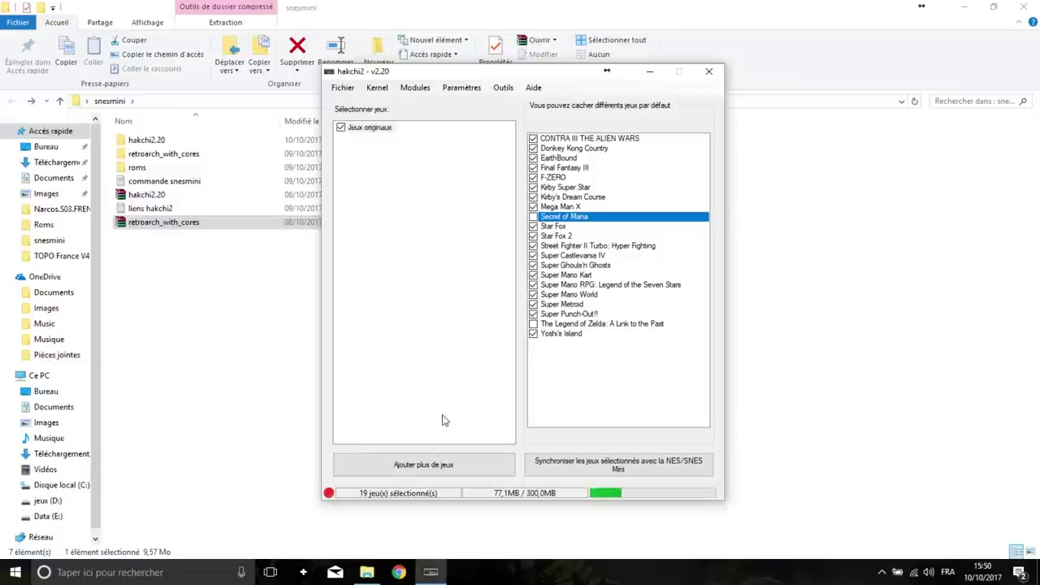
Step: Start adding more games and browse to the roms folder inside snesmini on the desktop
click(422, 468)
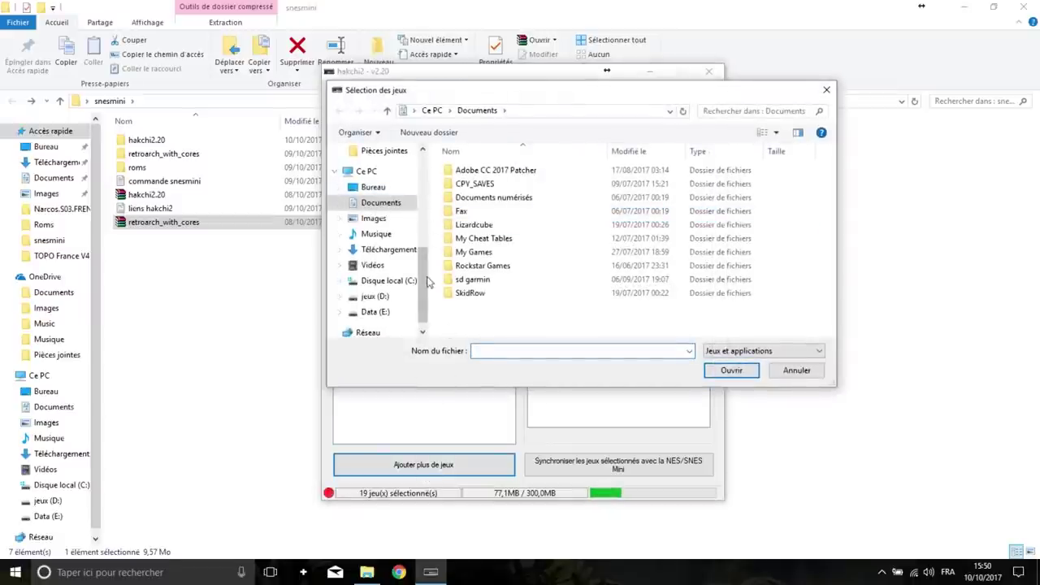
drag(422, 274, 427, 176)
click(373, 176)
double_click(476, 203)
double_click(479, 200)
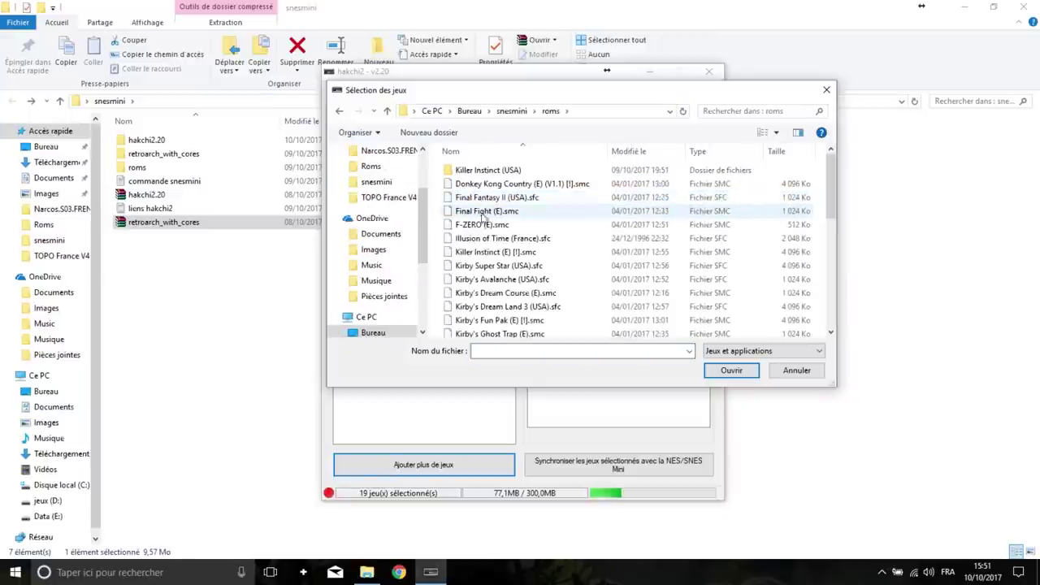
Step: Select the ROM file "Legend of Zelda, The - A Link to the Past (France).sfc" without renaming it
scroll(528, 272, down, 1)
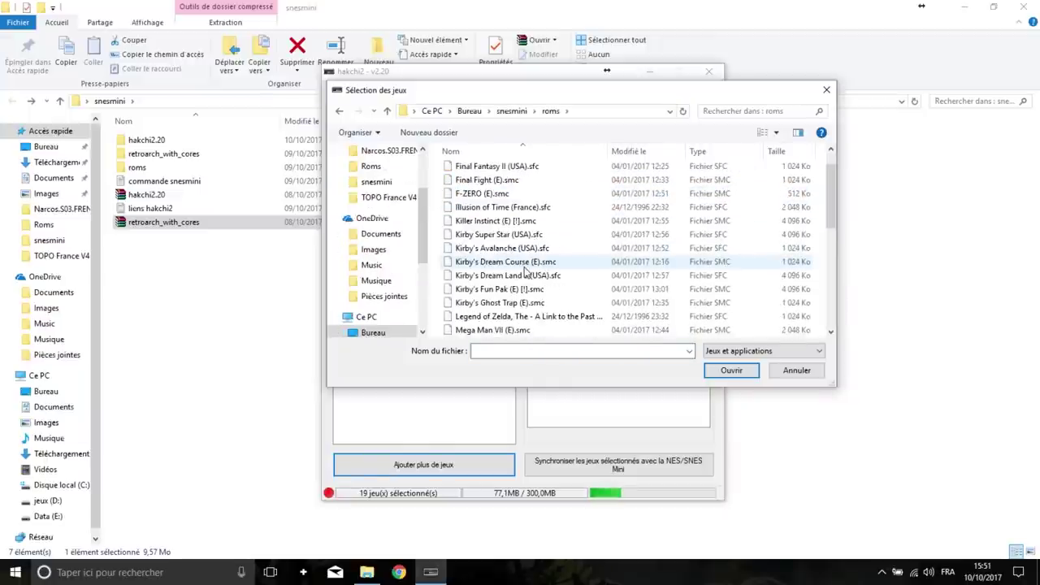
scroll(526, 271, up, 1)
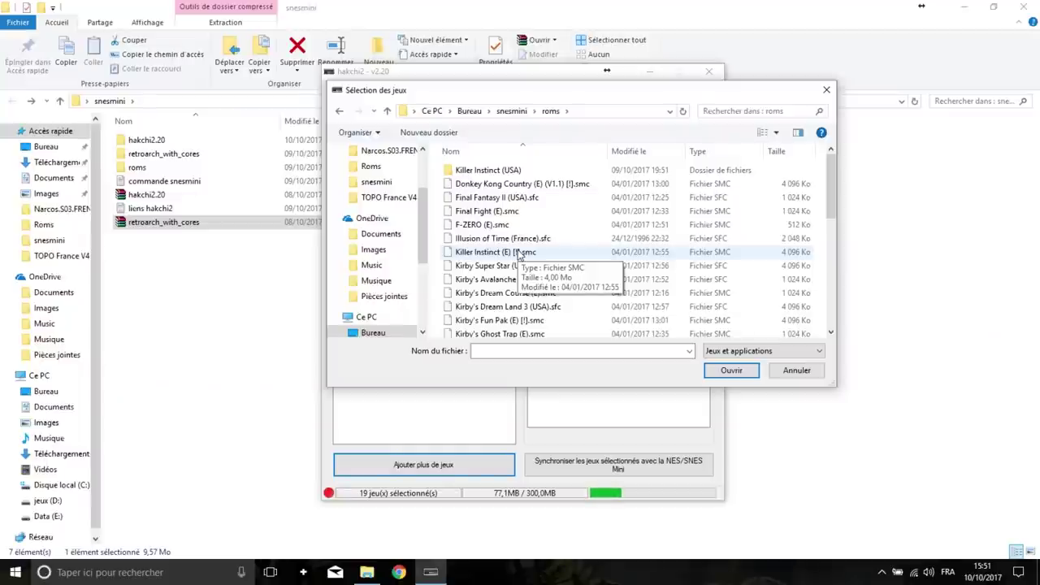
scroll(511, 264, down, 1)
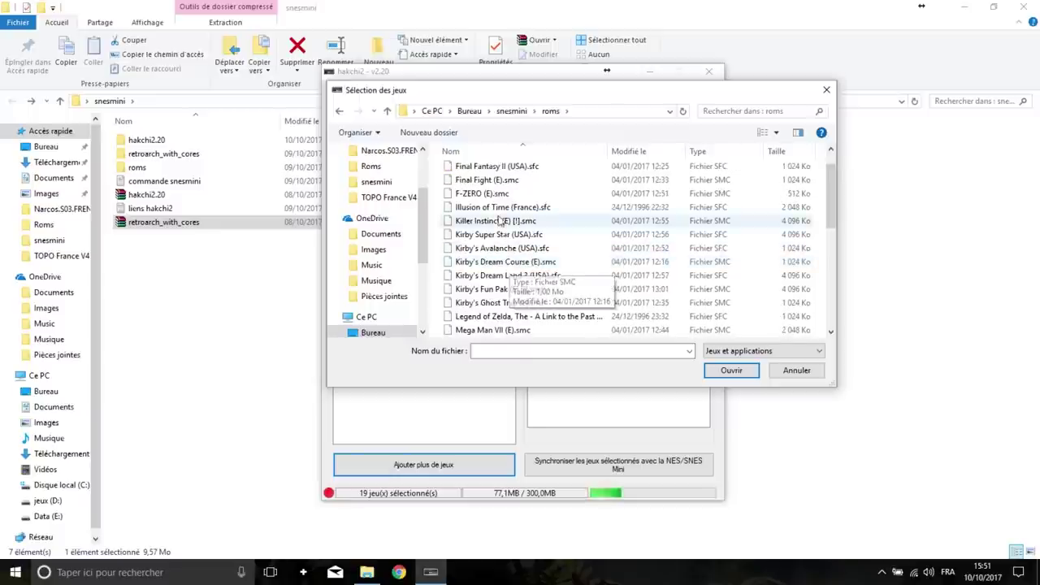
click(500, 208)
scroll(520, 261, down, 1)
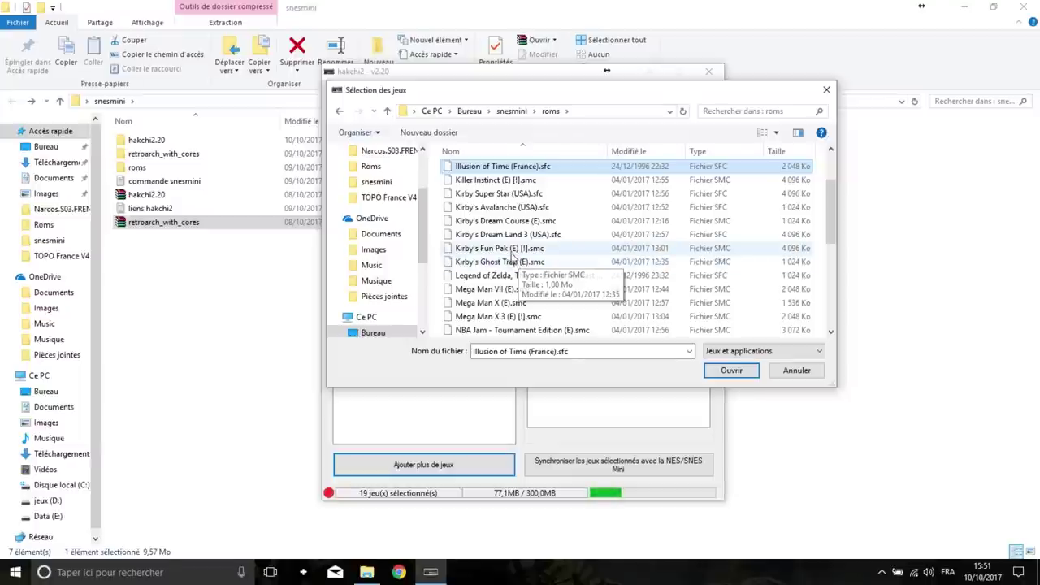
scroll(513, 259, up, 2)
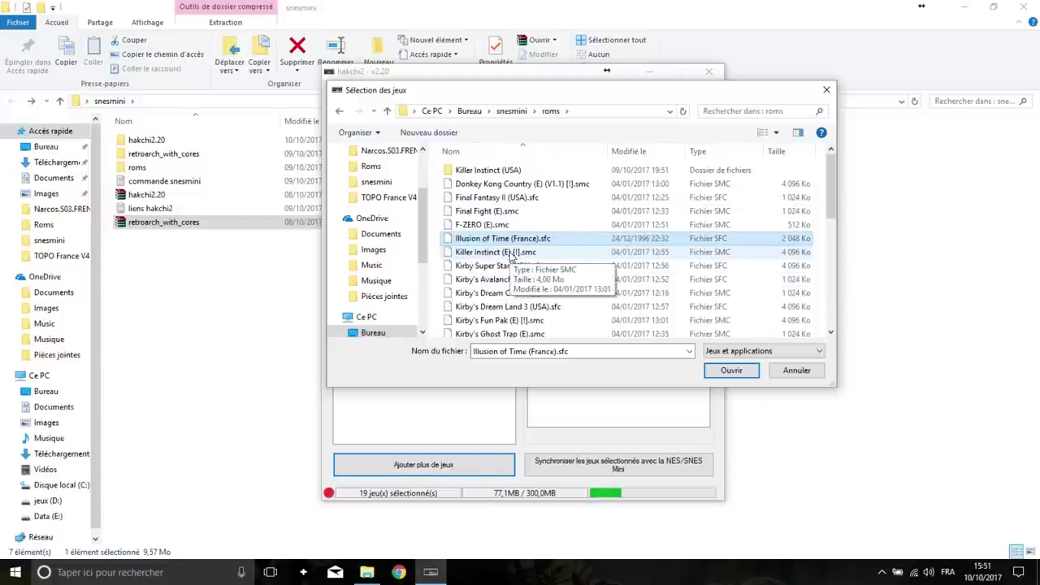
scroll(511, 259, down, 1)
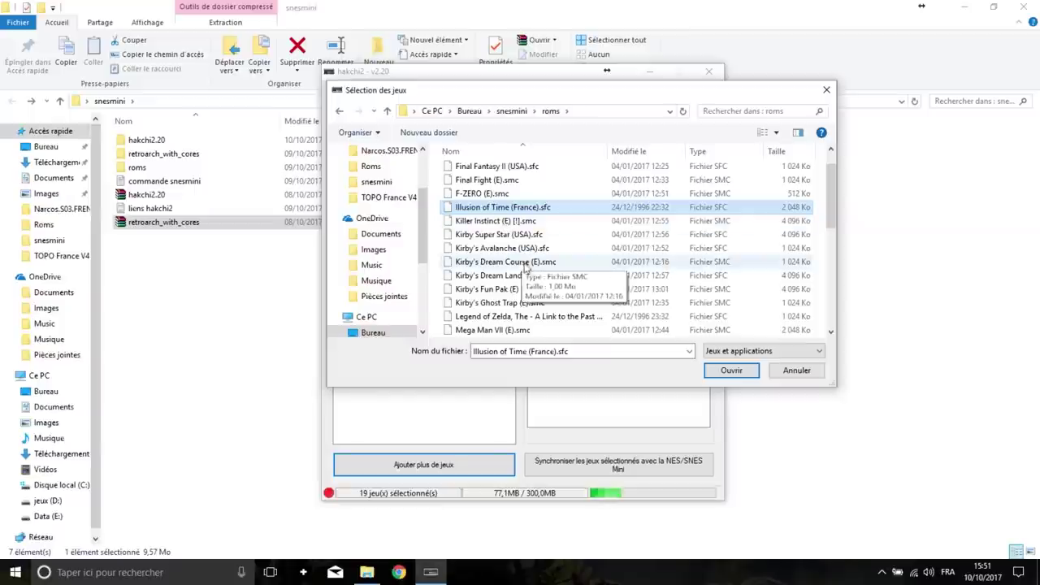
scroll(520, 268, down, 1)
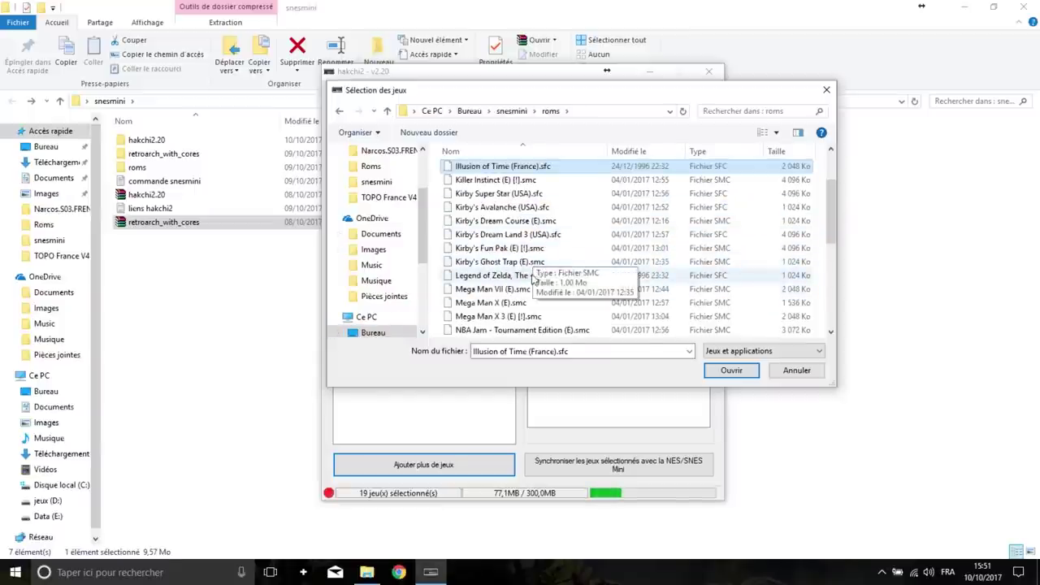
click(533, 277)
click(505, 279)
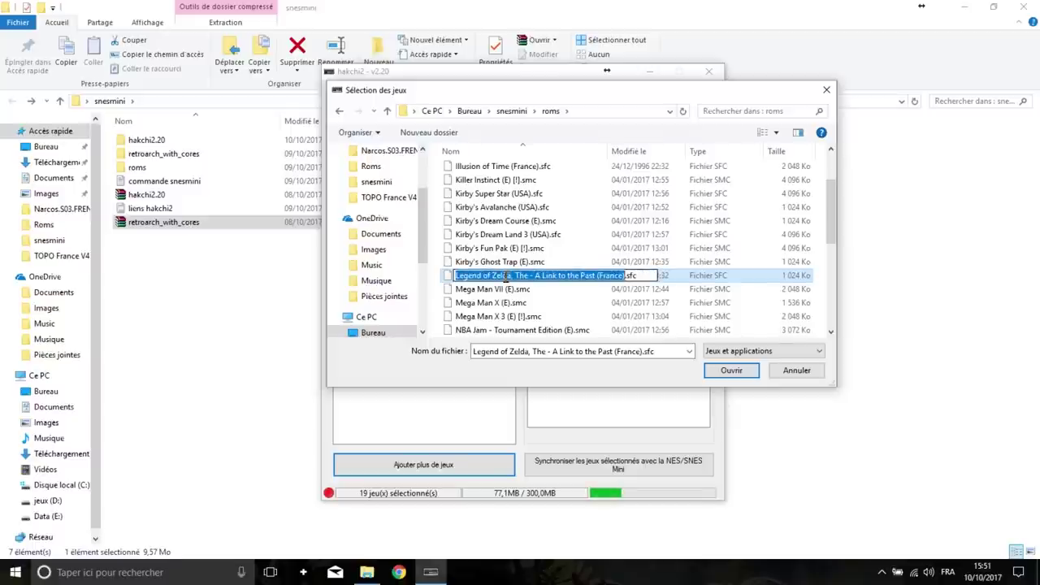
click(497, 264)
click(505, 277)
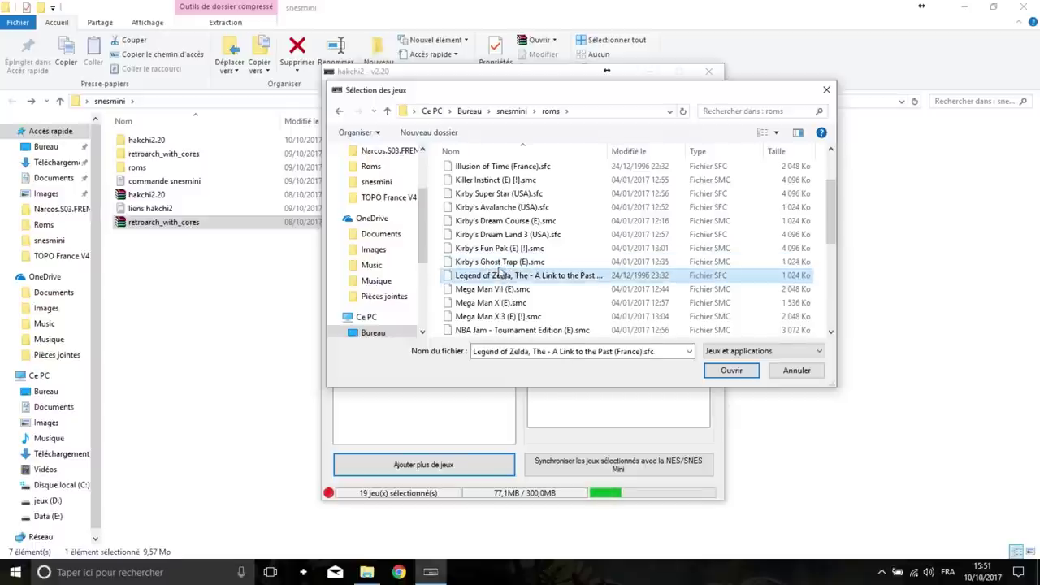
Step: Include "Secret of Mana (F).smc" in the file selection and add both ROMs to the game list
scroll(502, 276, down, 4)
scroll(502, 276, down, 1)
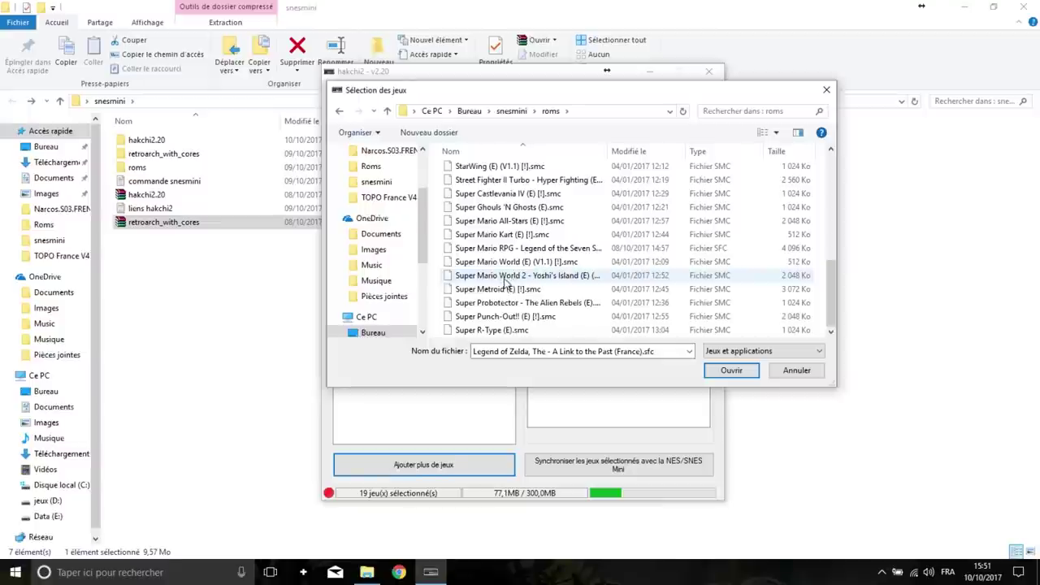
scroll(505, 280, up, 9)
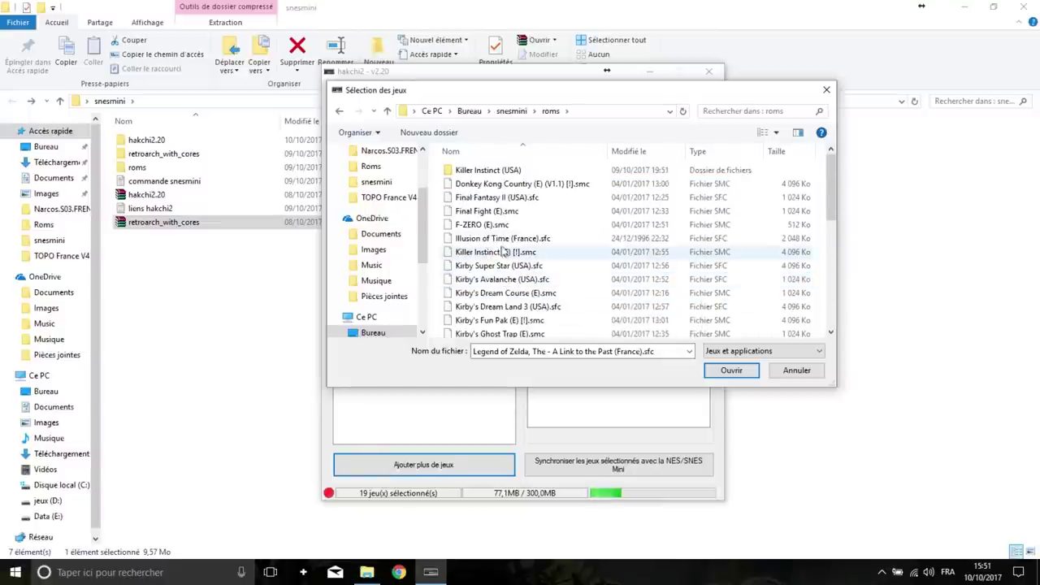
scroll(504, 256, down, 2)
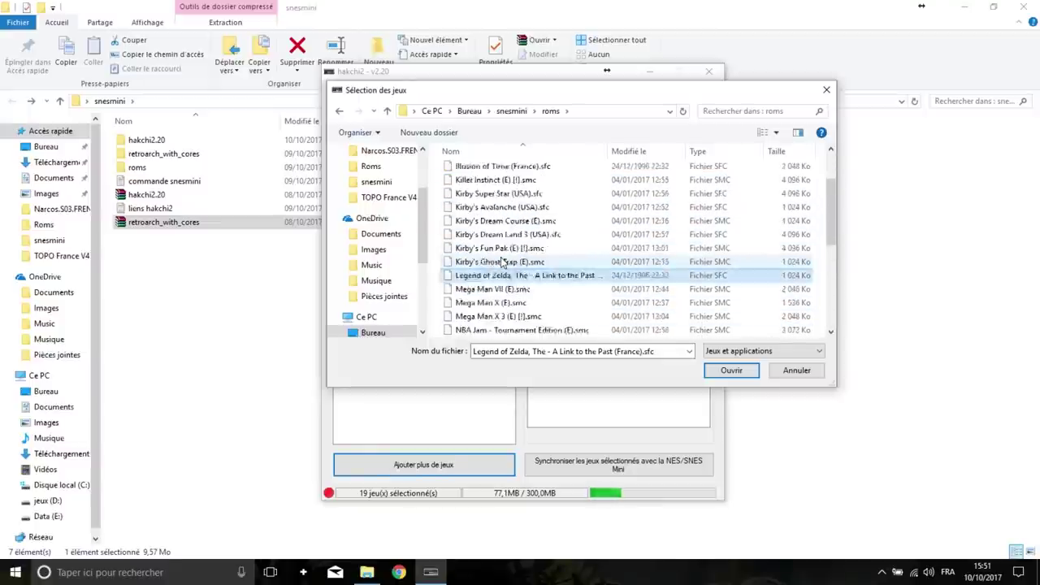
scroll(502, 262, down, 2)
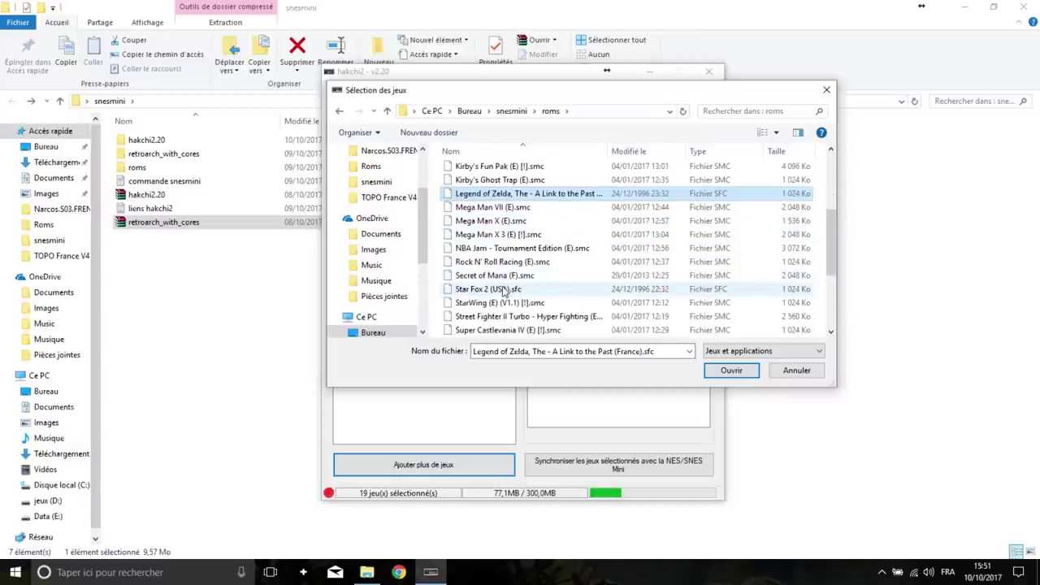
ctrl+click(502, 277)
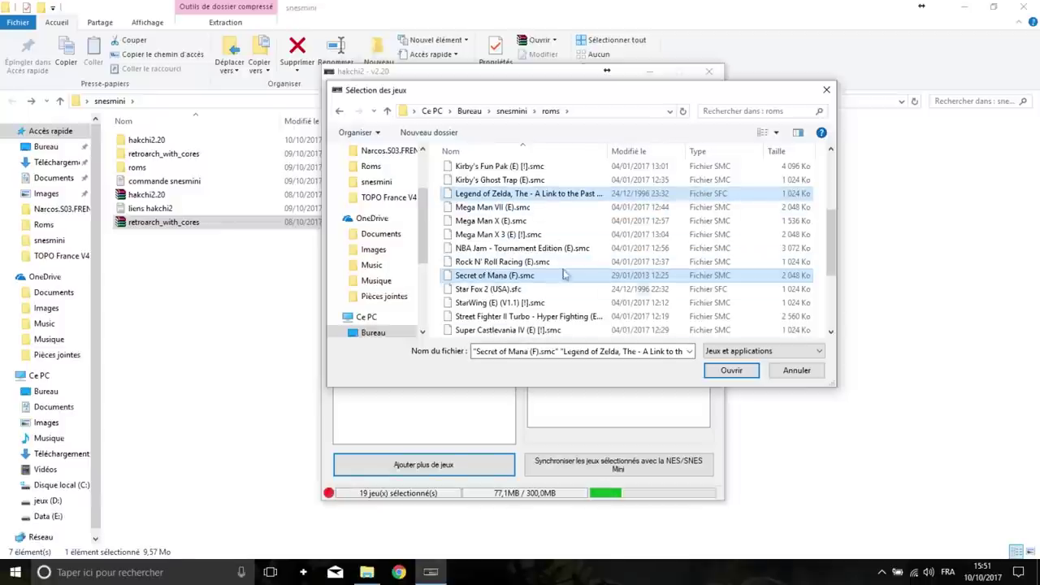
click(727, 372)
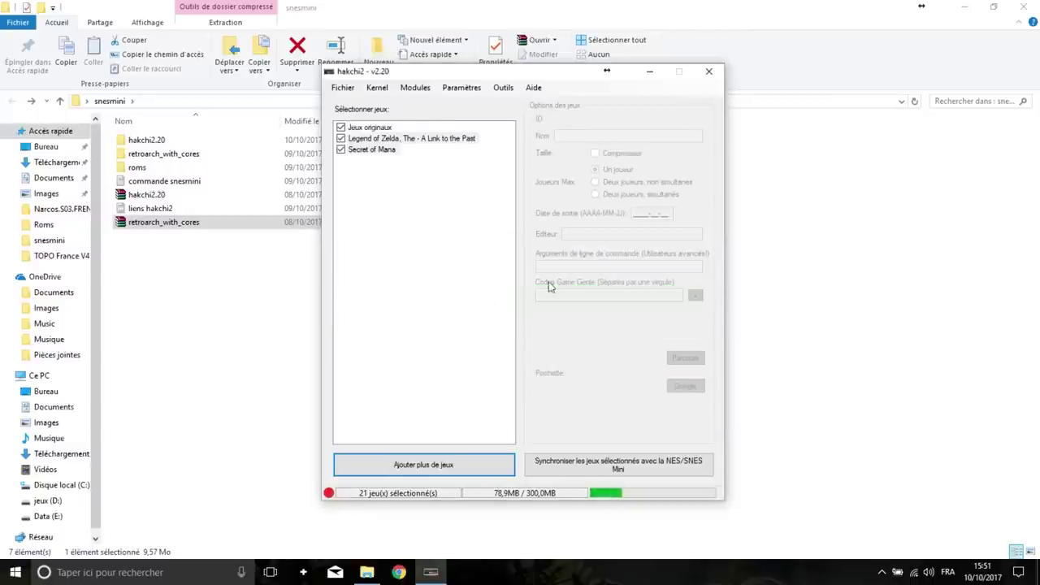
Step: Examine the command-line arguments of Legend of Zelda, The - A Link to the Past through to their end
click(389, 140)
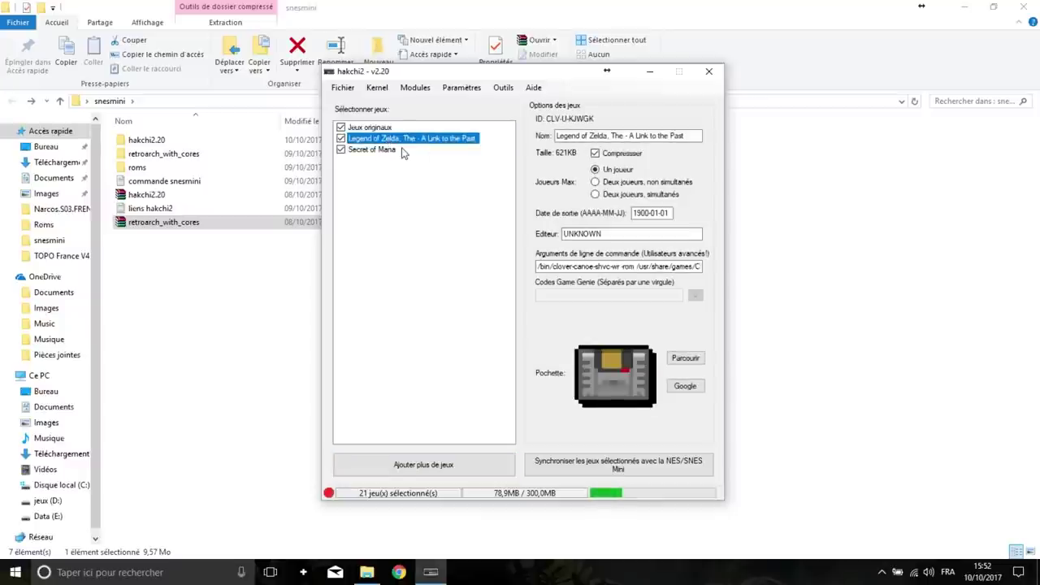
click(410, 225)
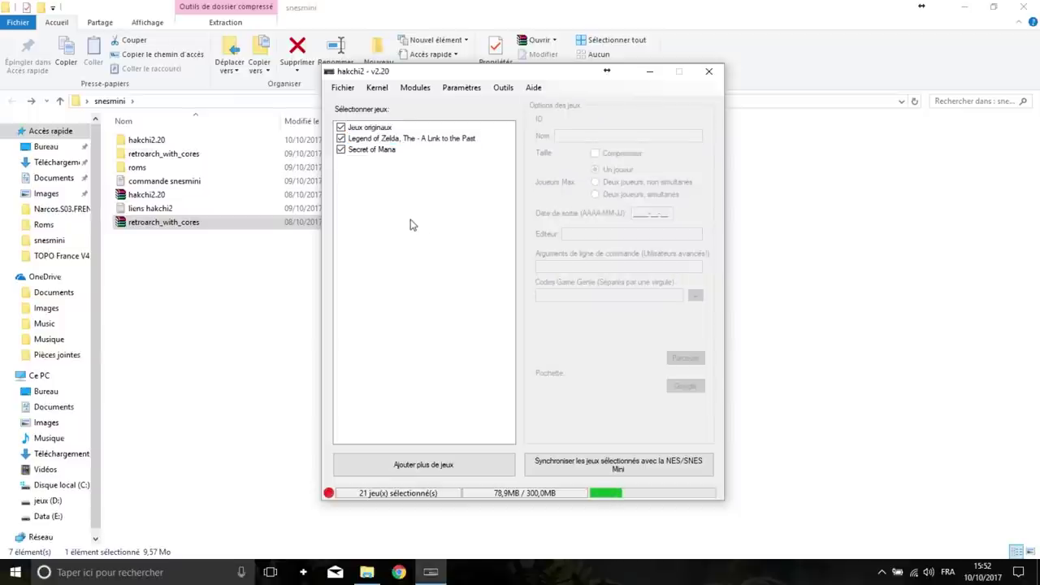
click(399, 140)
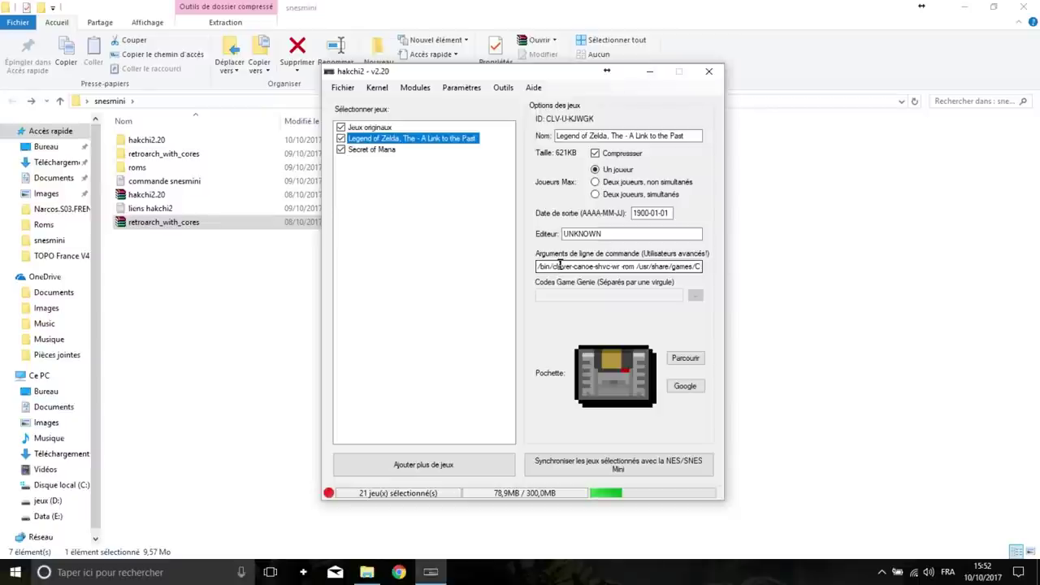
click(642, 268)
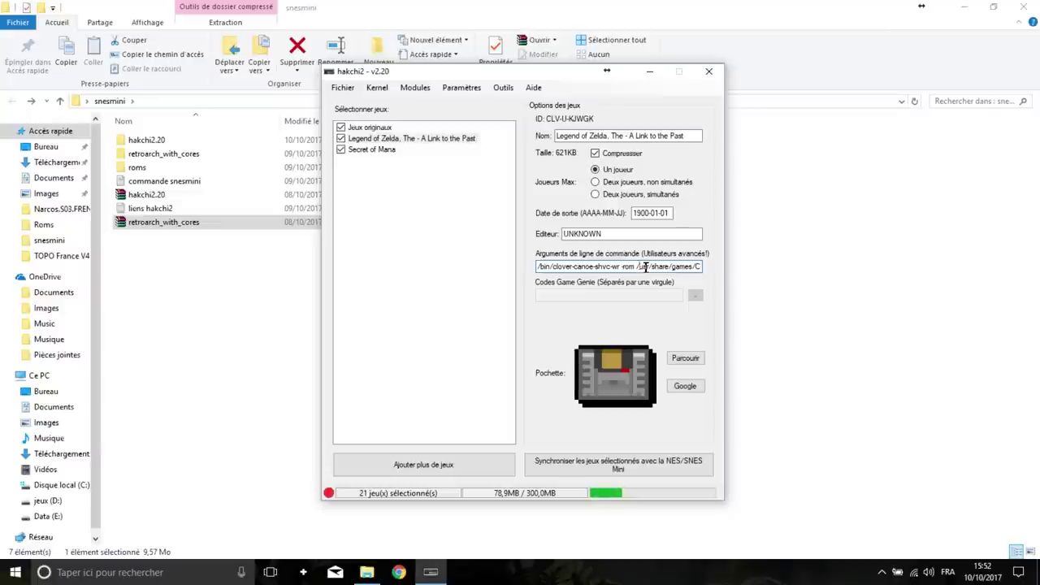
key(Right)
key(Right)
key(Right)
key(Right)
key(Right)
key(Right)
key(Right)
key(Right)
key(Right)
key(Right)
key(Right)
key(Right)
key(Right)
key(Right)
key(Right)
key(Right)
key(Right)
key(Right)
key(Right)
key(Right)
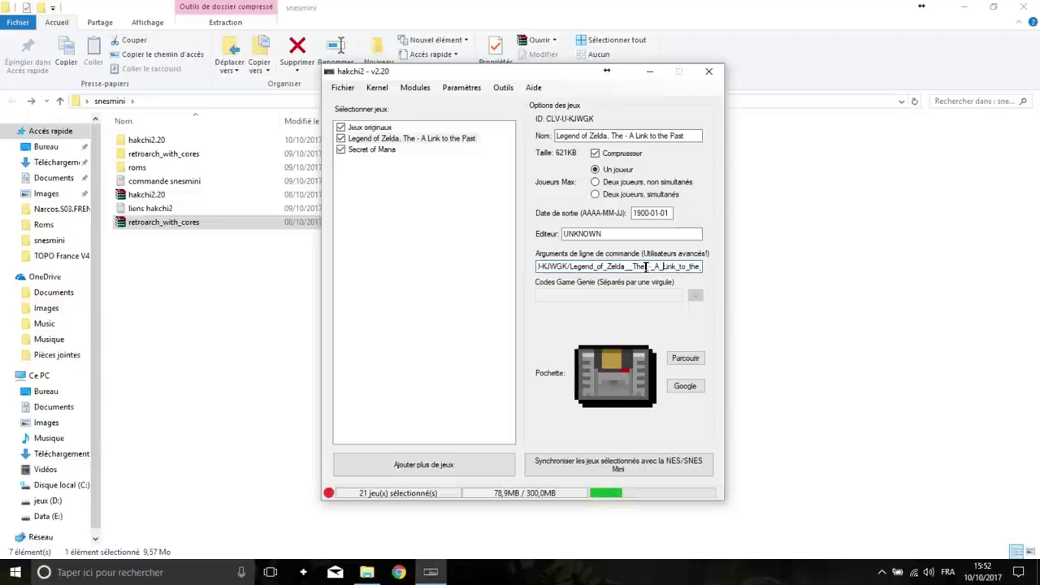
key(Right)
key(Right)
key(Right)
key(Right)
key(Right)
key(Right)
key(Right)
key(Right)
key(Right)
key(Right)
key(Right)
key(Right)
text(ack-snapshot-period 600)
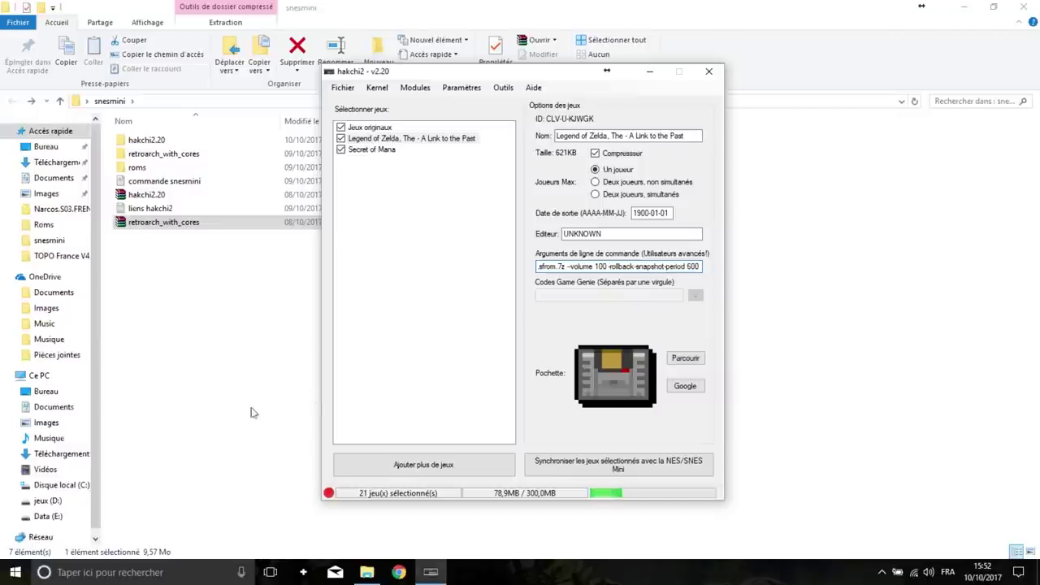
Step: Open the text file "commande snesmini" in the snesmini folder and copy the "--retroarch" argument from it
click(228, 360)
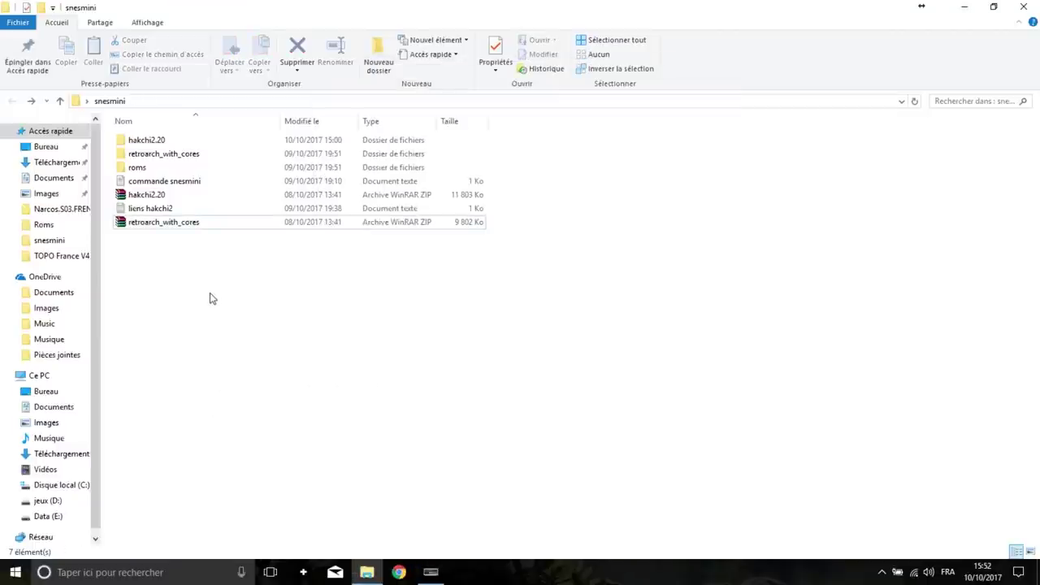
double_click(182, 182)
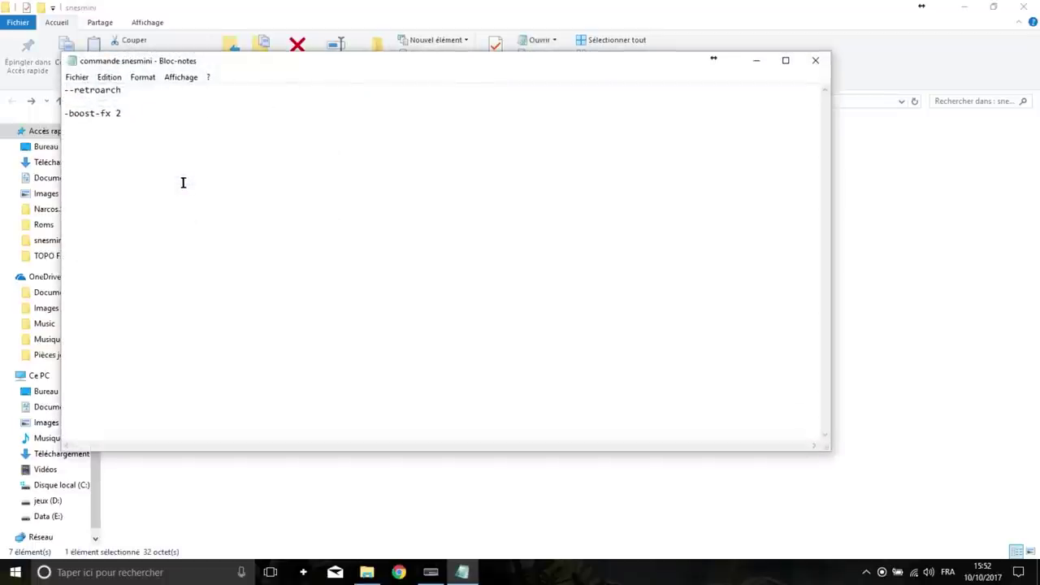
drag(122, 90, 69, 92)
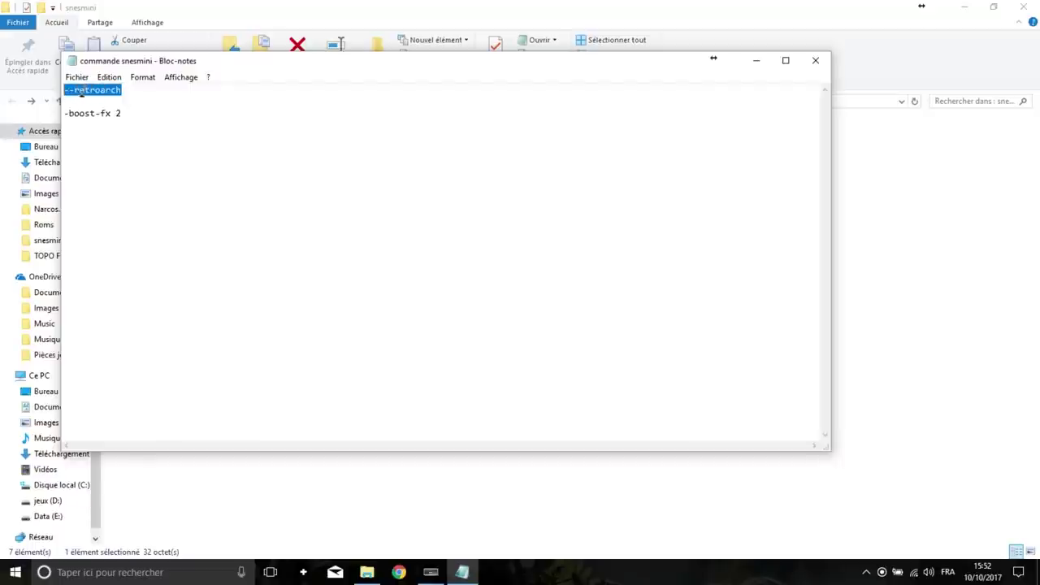
right_click(98, 92)
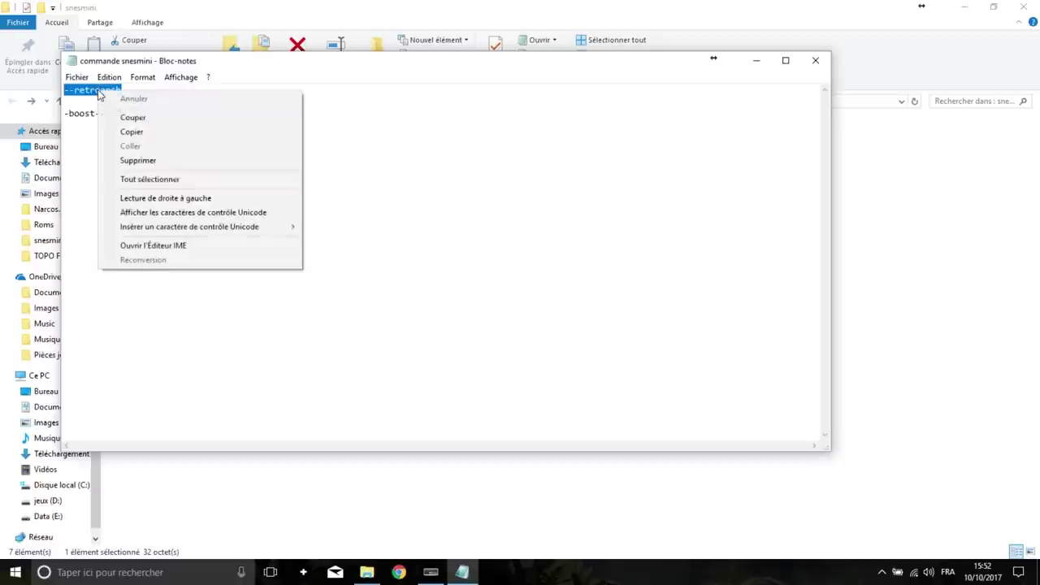
click(140, 130)
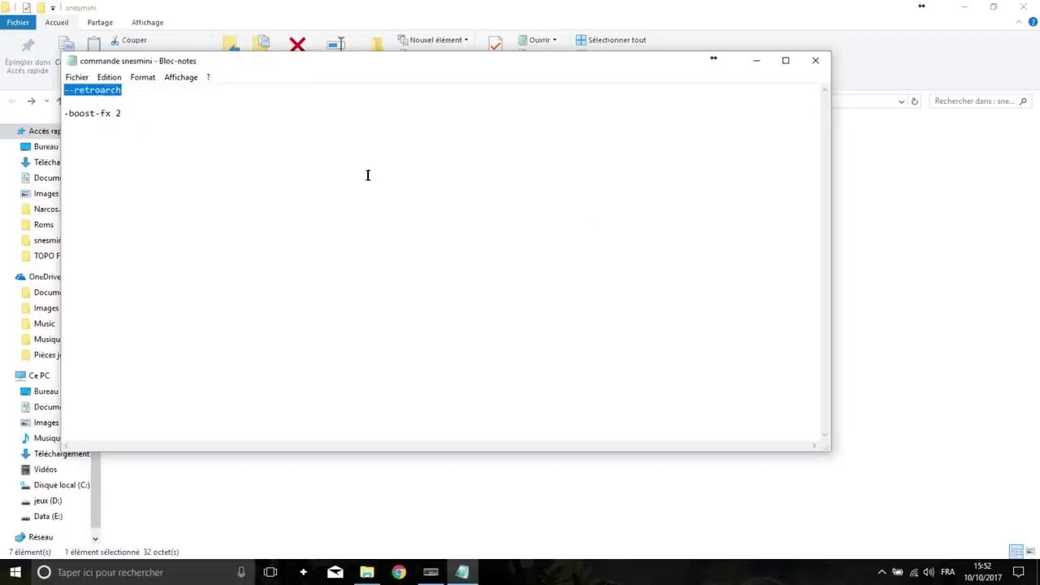
Step: Back in hakchi2, append the copied "--retroarch" to the end of the Zelda game's command-line arguments, separated by one space
click(430, 571)
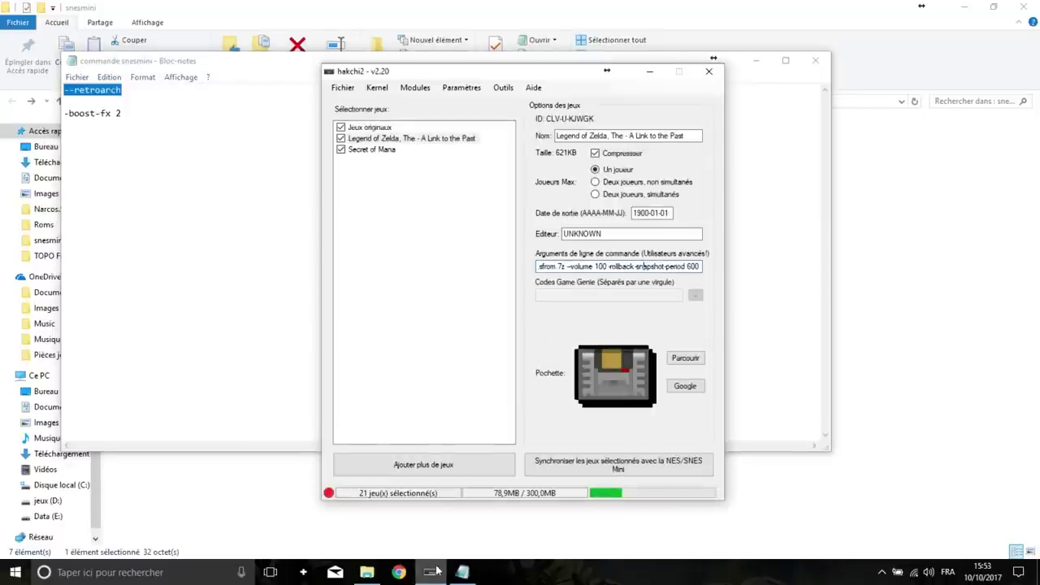
click(700, 266)
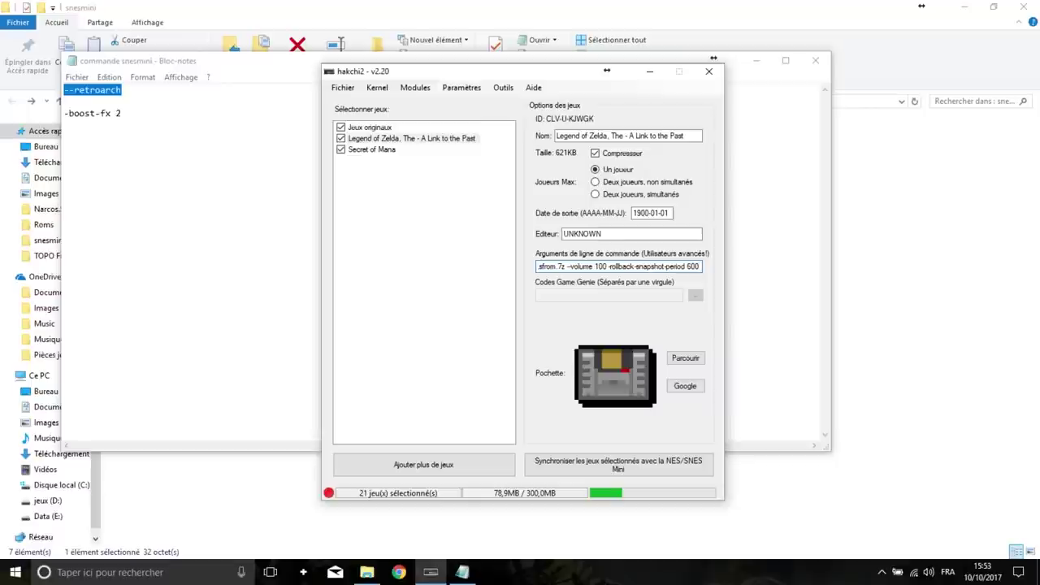
key(ctrl+v)
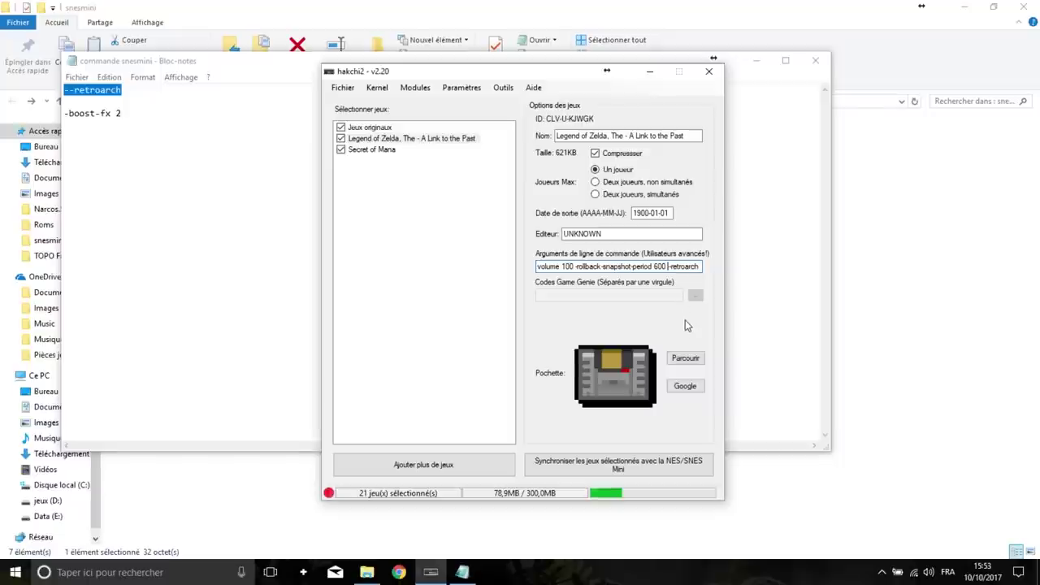
key(BackSpace)
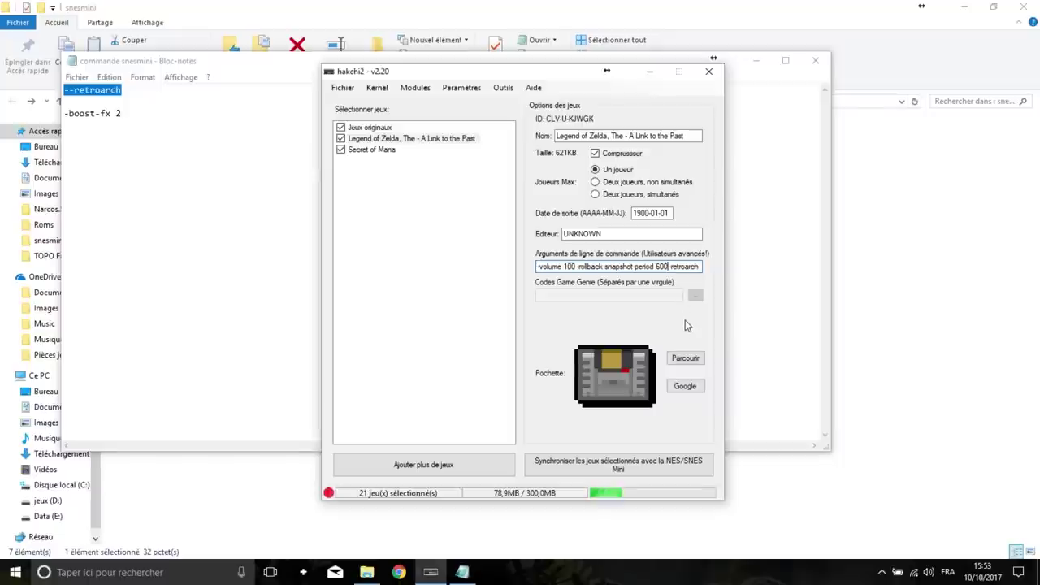
text(-)
key(BackSpace)
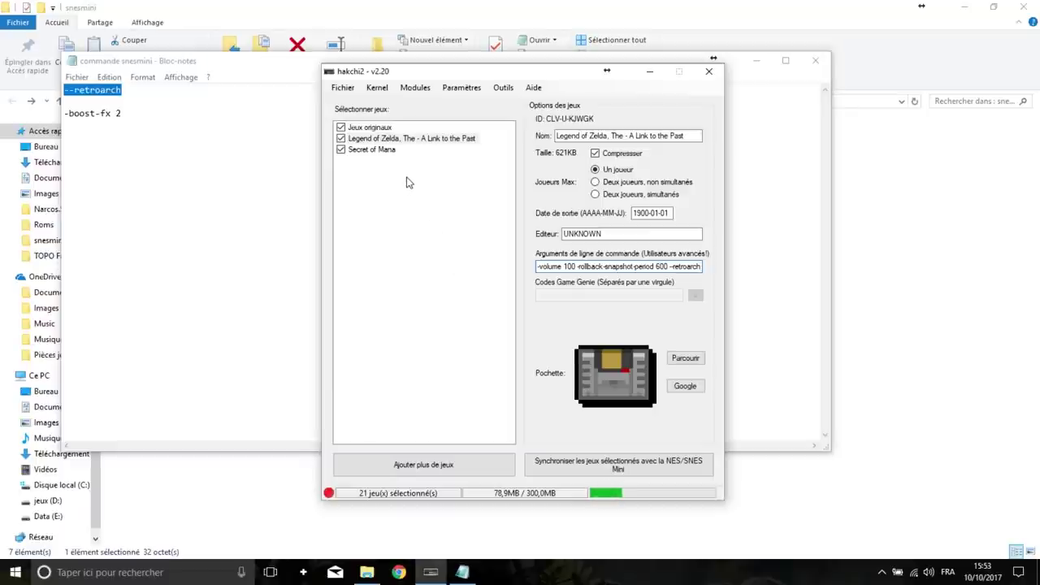
Step: Append "--retroarch" after a space at the end of Secret of Mana's command-line arguments
click(373, 150)
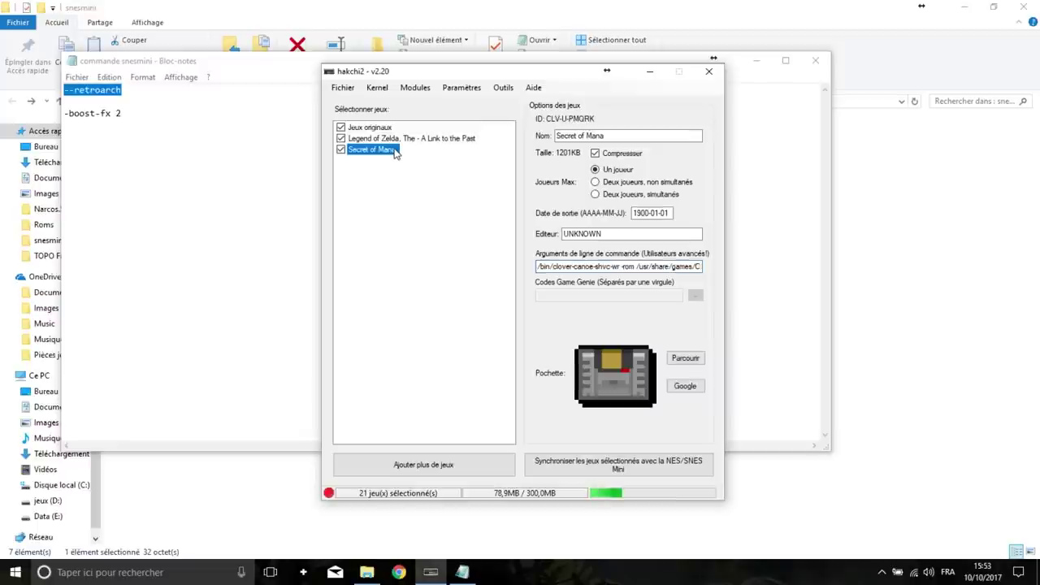
click(635, 266)
key(Right)
key(Right)
key(Right)
key(Right)
key(Right)
key(Right)
key(Right)
key(Right)
key(Right)
key(Right)
key(Right)
key(Right)
key(Right)
key(Right)
key(Right)
key(Right)
key(Right)
key(Right)
key(Right)
key(Right)
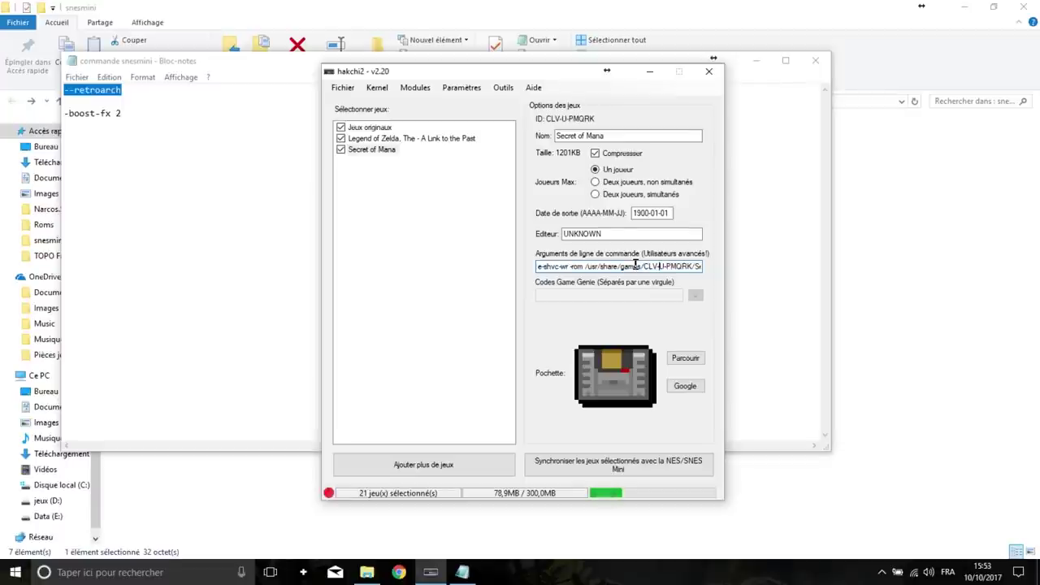
key(ctrl+v)
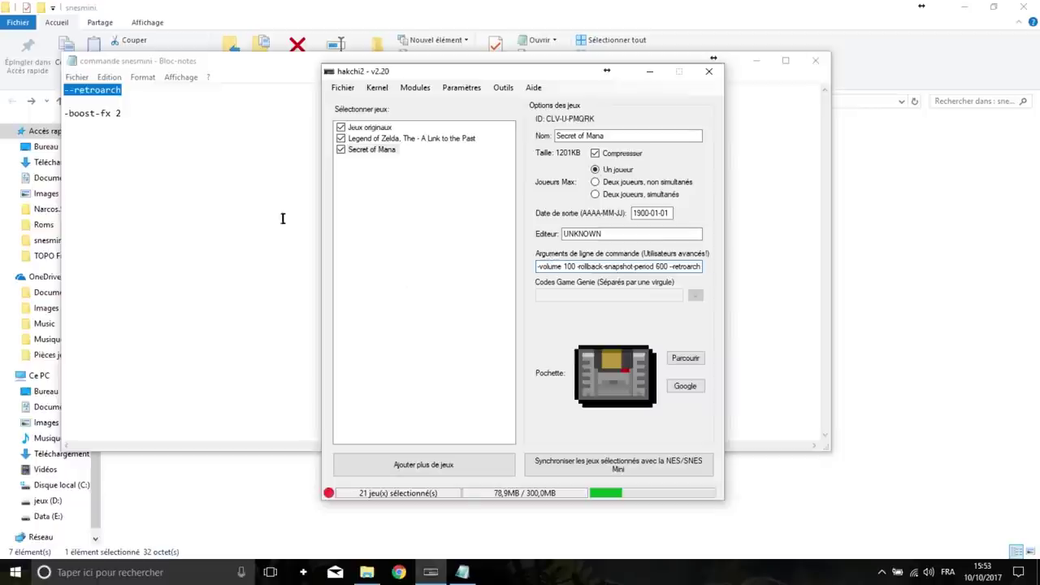
click(450, 208)
Step: Find cover art on Google for Legend of Zelda, The - A Link to the Past and apply the 256x186 image
click(388, 140)
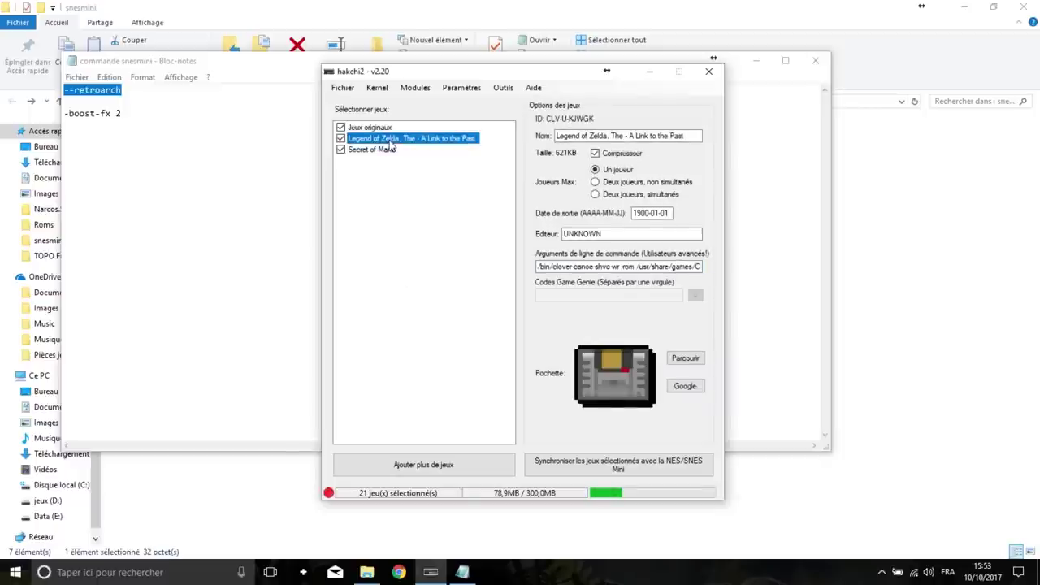
click(684, 387)
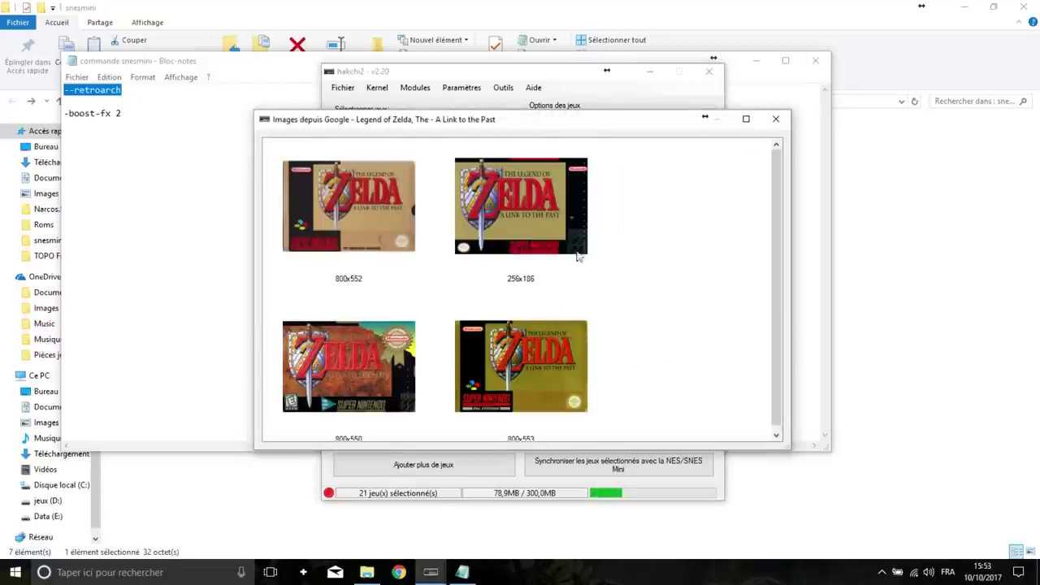
click(530, 215)
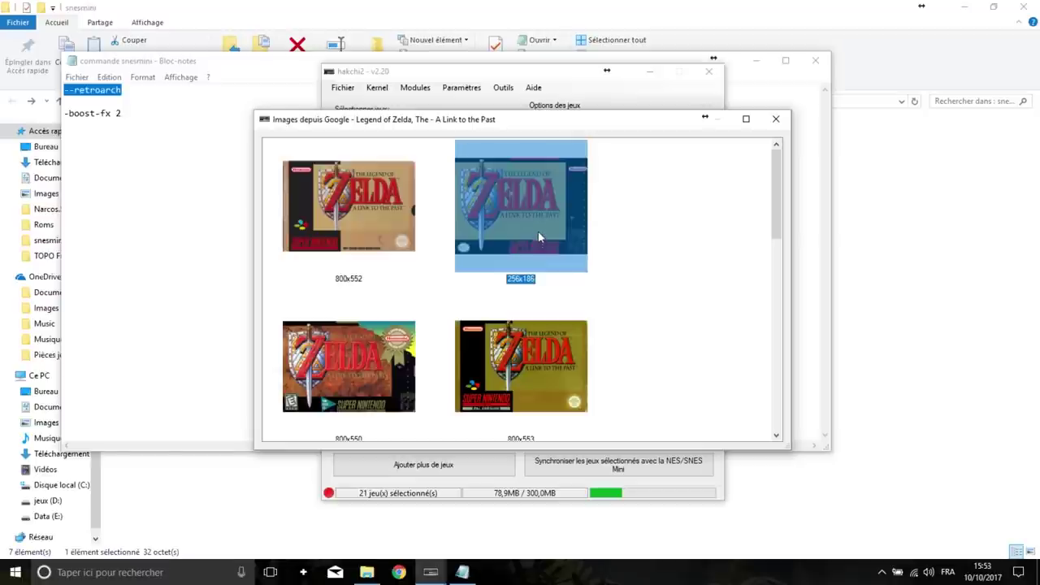
click(558, 323)
click(543, 225)
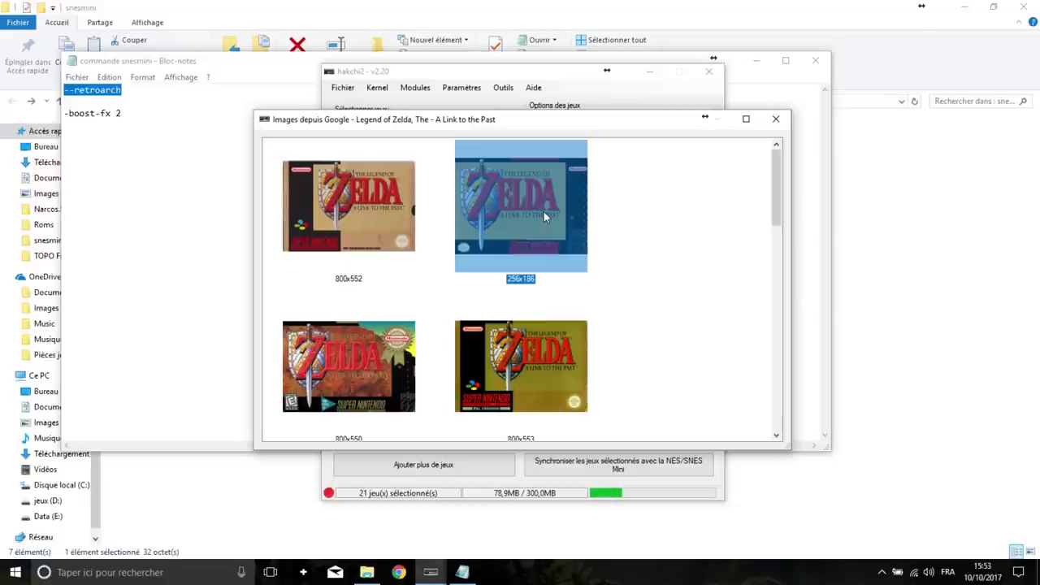
double_click(543, 211)
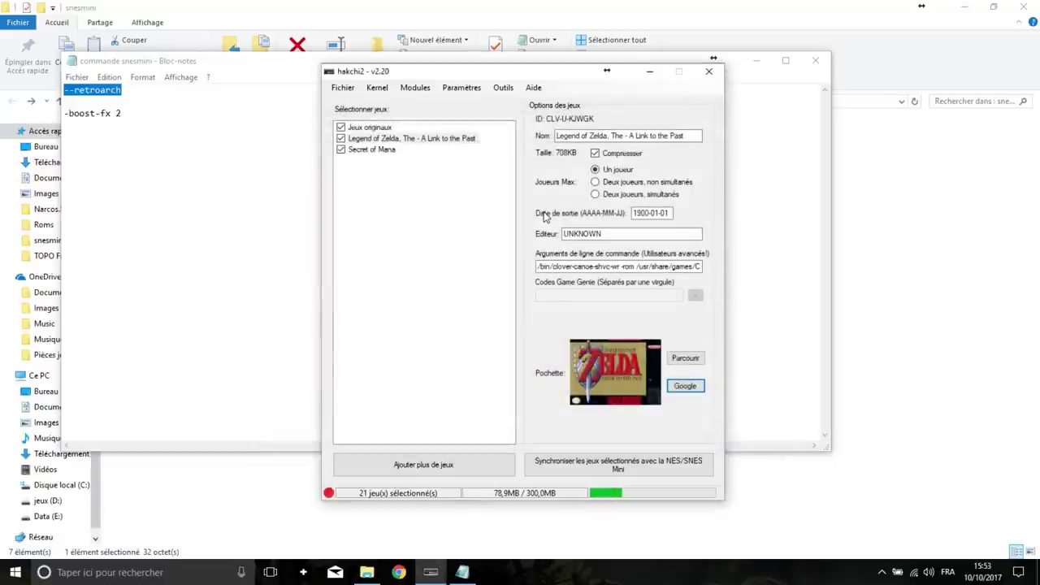
Step: Find cover art on Google for Secret of Mana and apply the 600x439 image
click(373, 150)
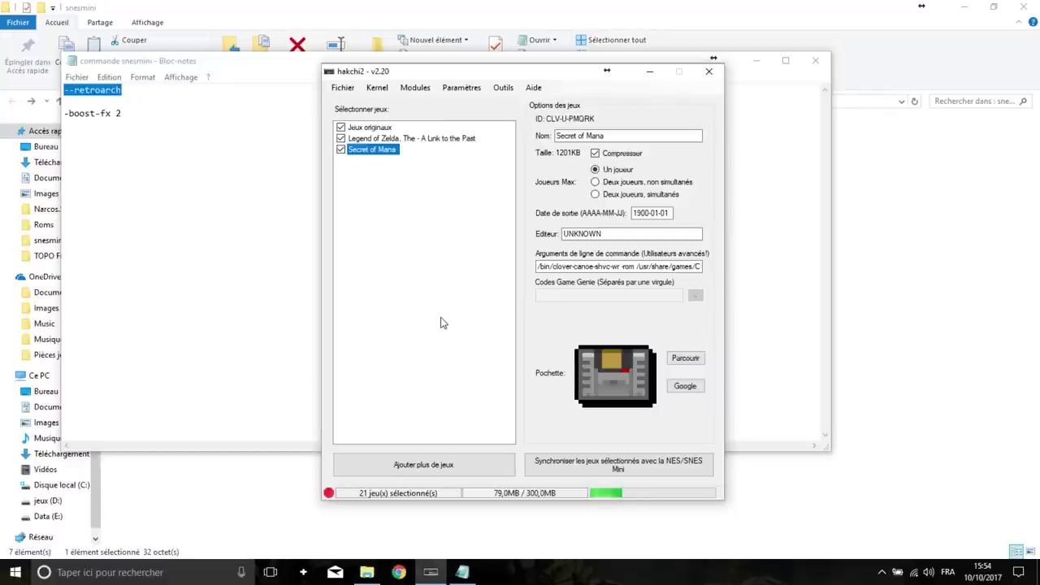
click(447, 140)
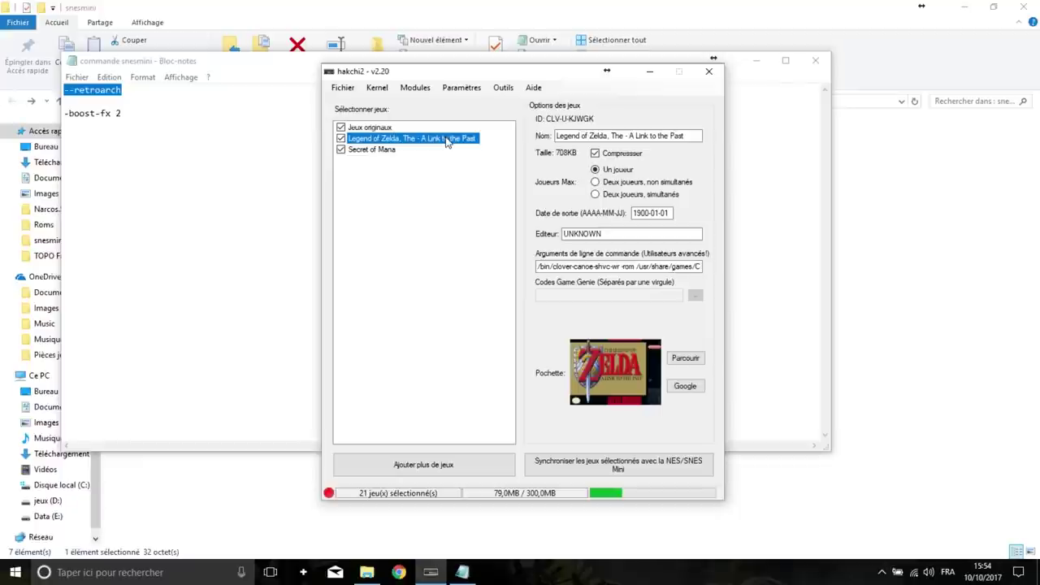
click(395, 151)
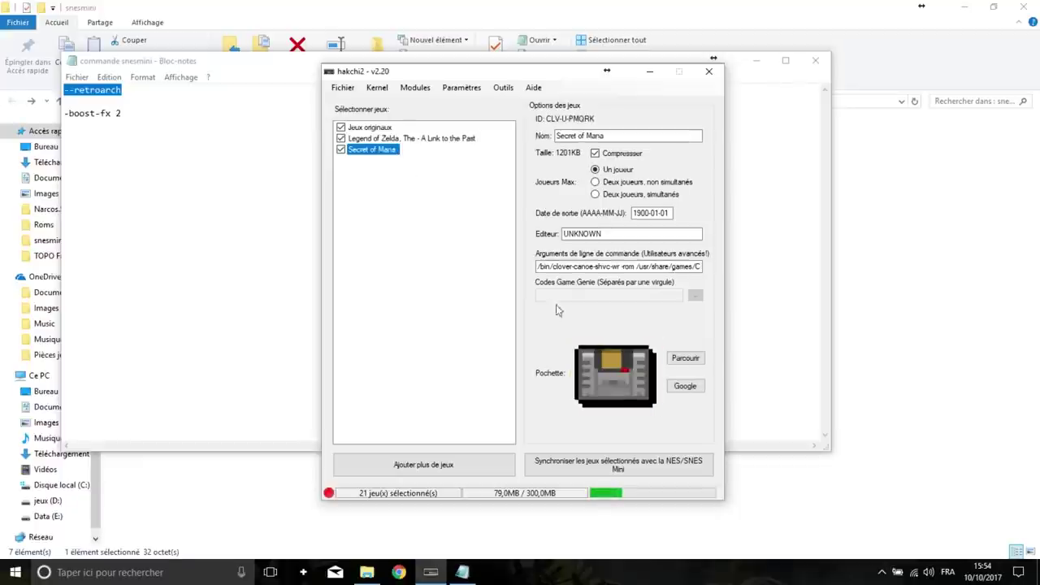
click(684, 386)
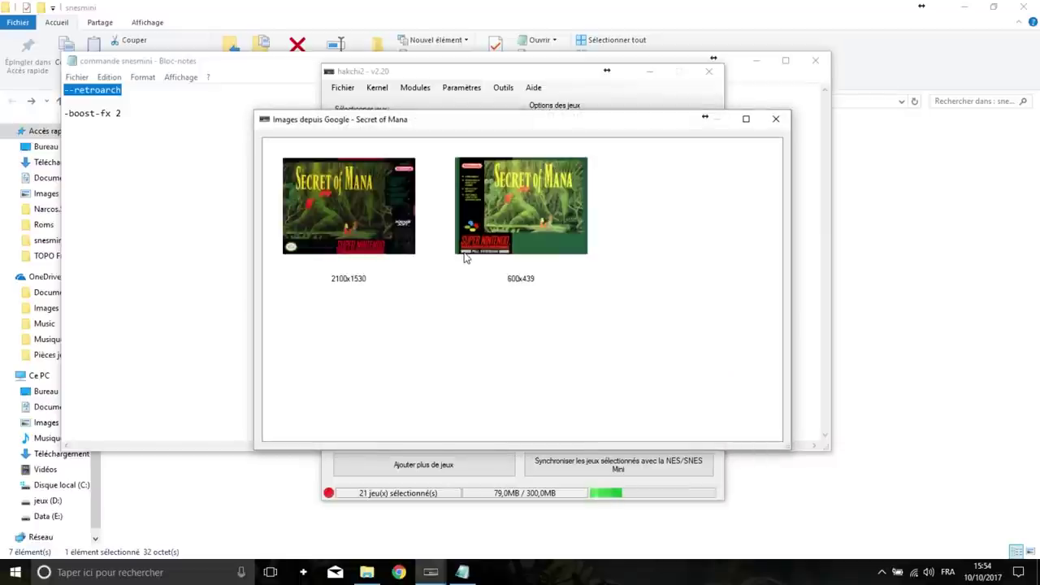
click(520, 218)
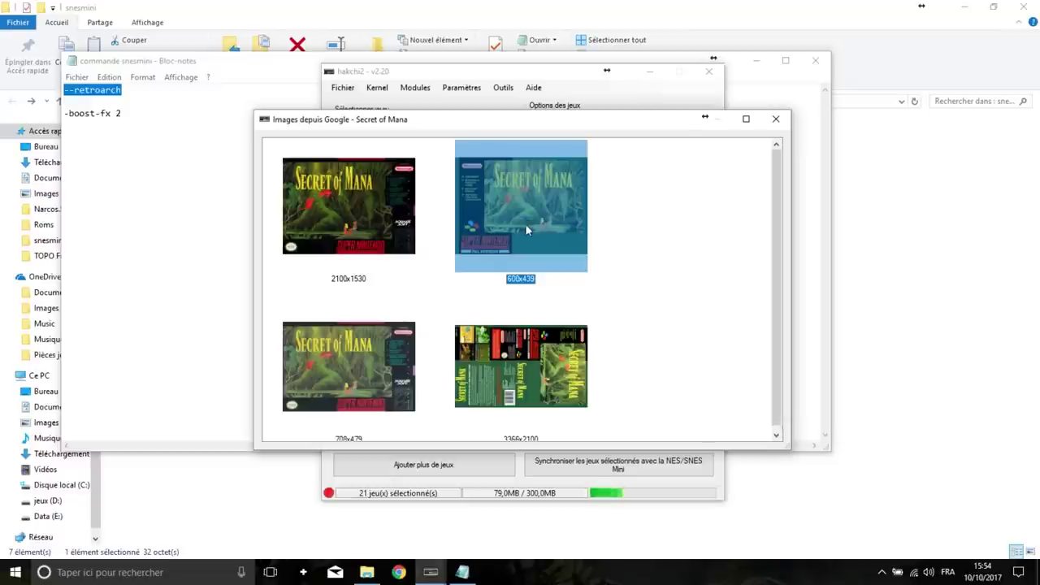
double_click(526, 212)
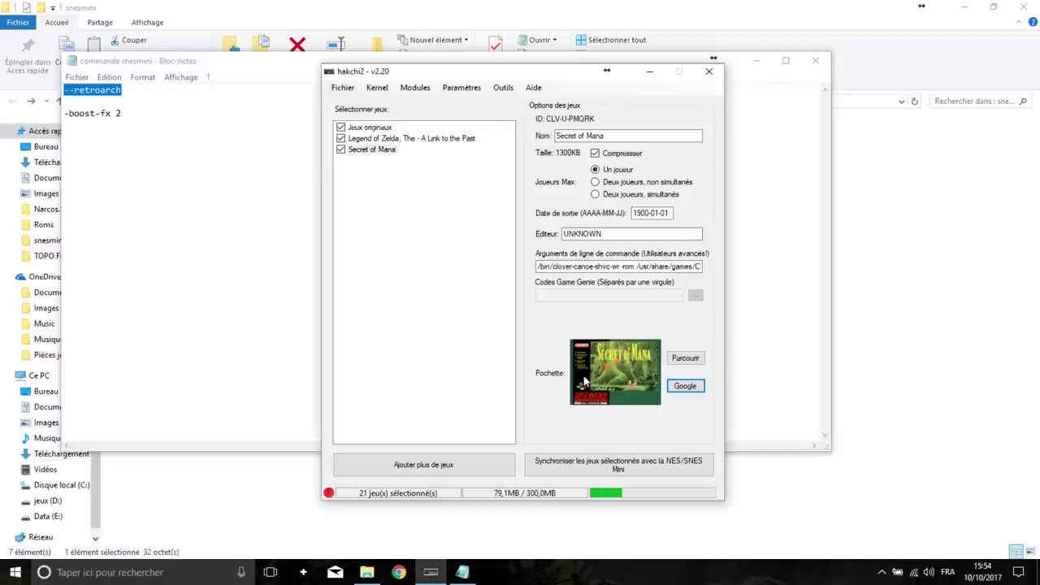
Step: Synchronize the selected games with the console, agreeing to flash the custom kernel, and dismiss the completion messages
click(587, 470)
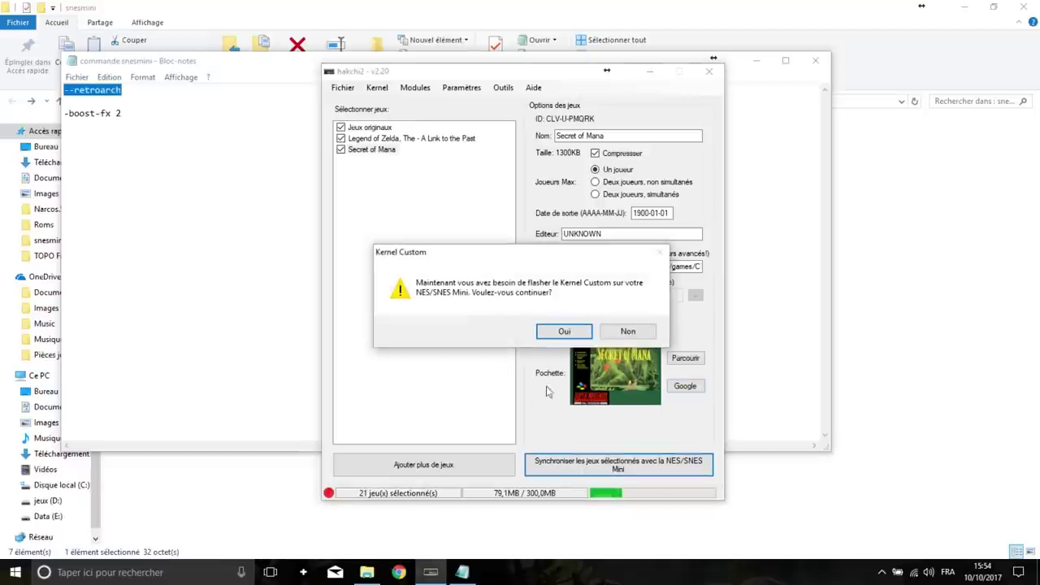
click(565, 331)
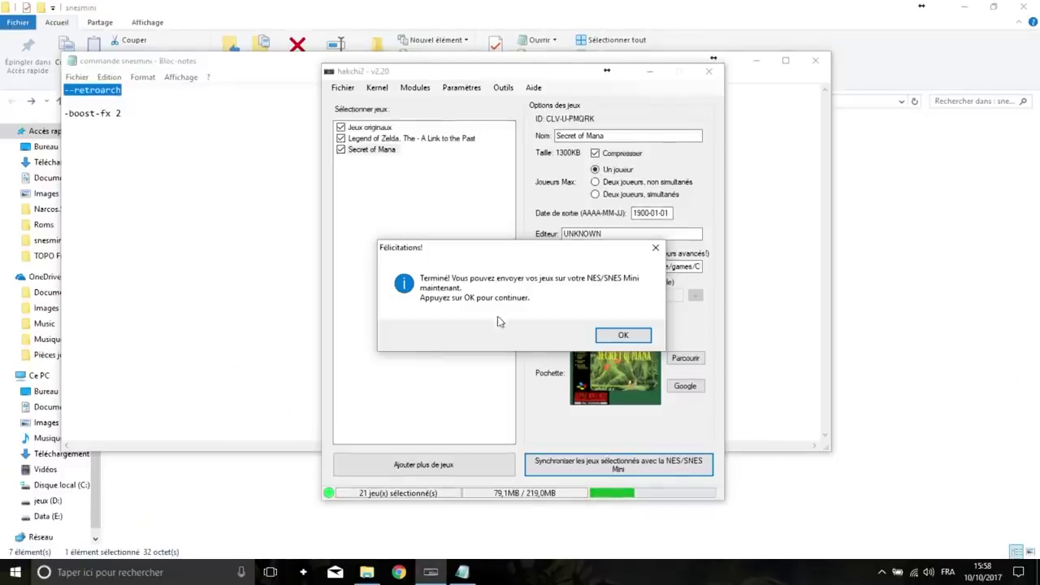
click(612, 339)
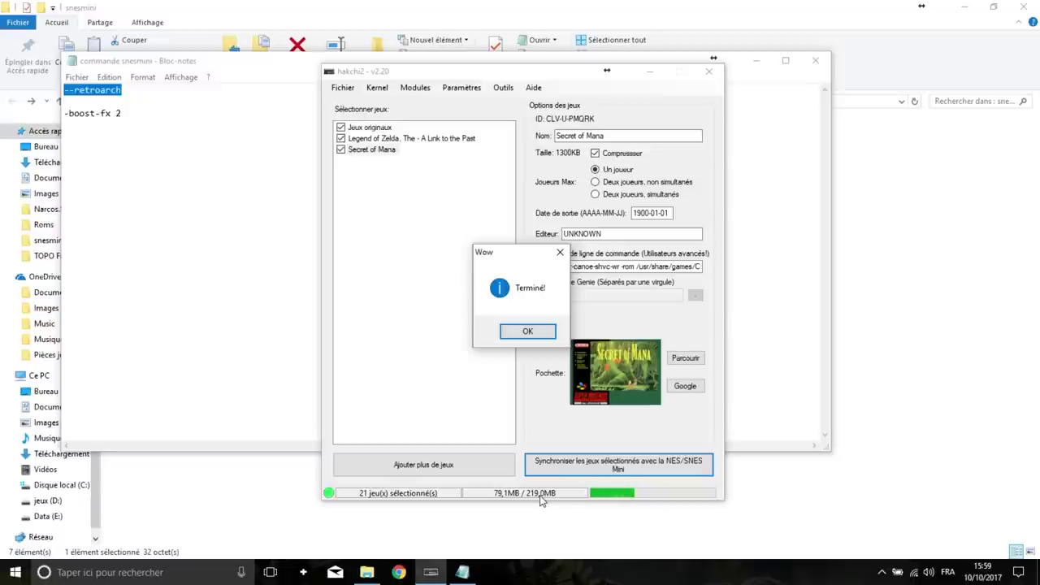
click(527, 331)
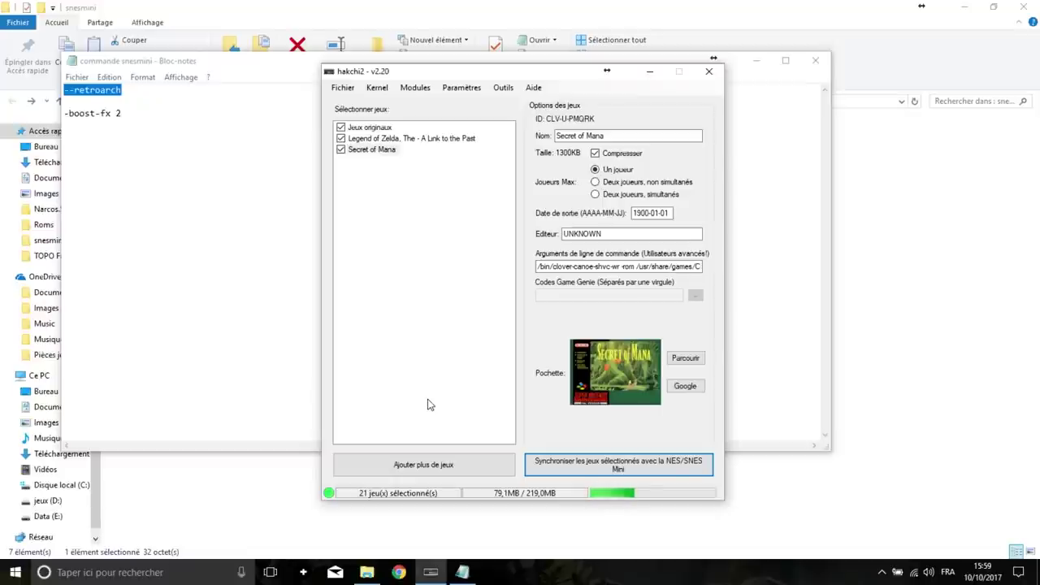
Step: Add the Killer Instinct (USA).sfc ROM from the Killer Instinct (USA) subfolder of roms to the game list
click(440, 467)
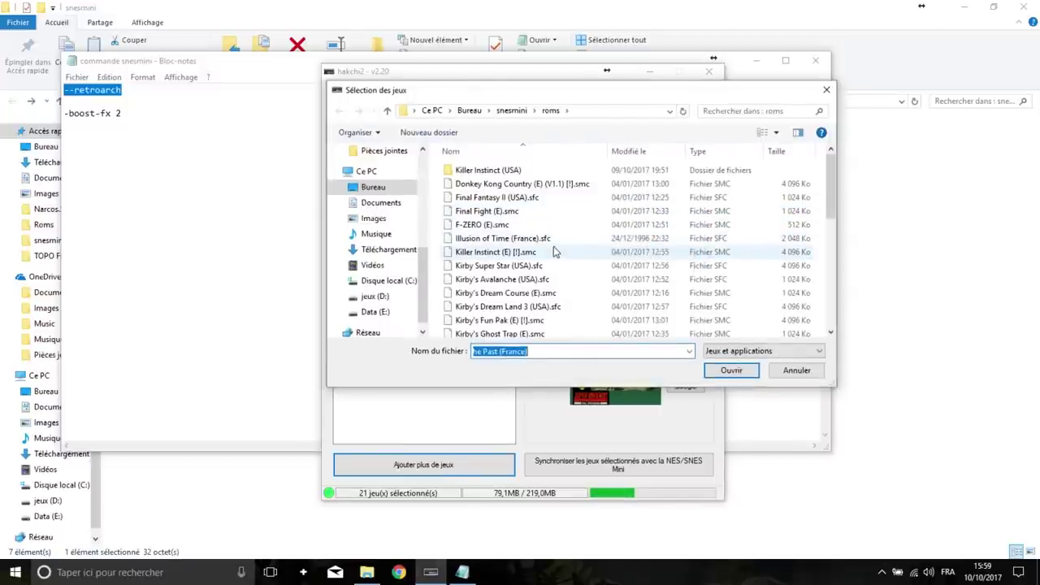
scroll(553, 251, down, 1)
scroll(553, 250, down, 2)
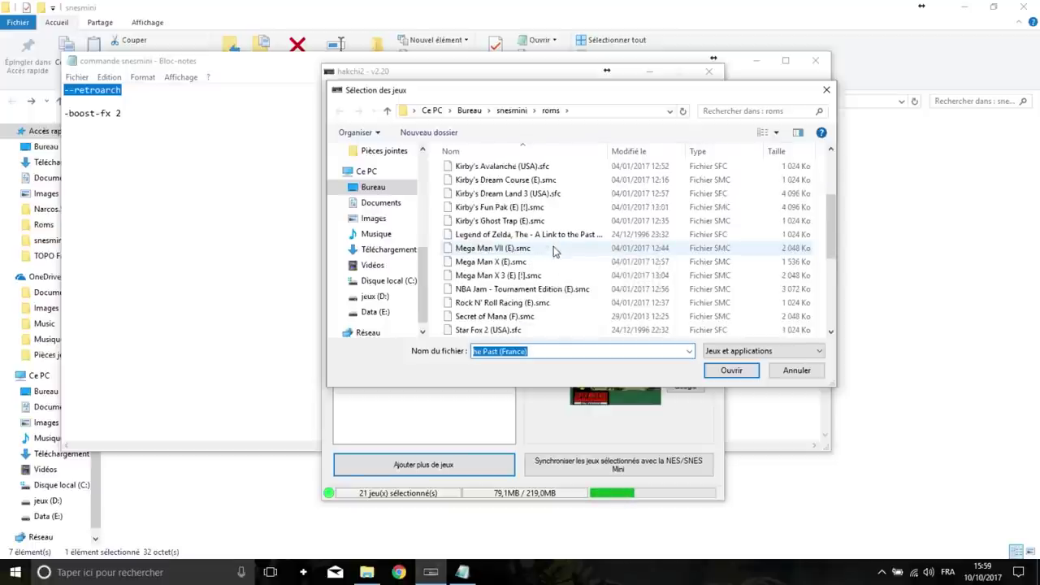
scroll(553, 250, down, 3)
click(509, 235)
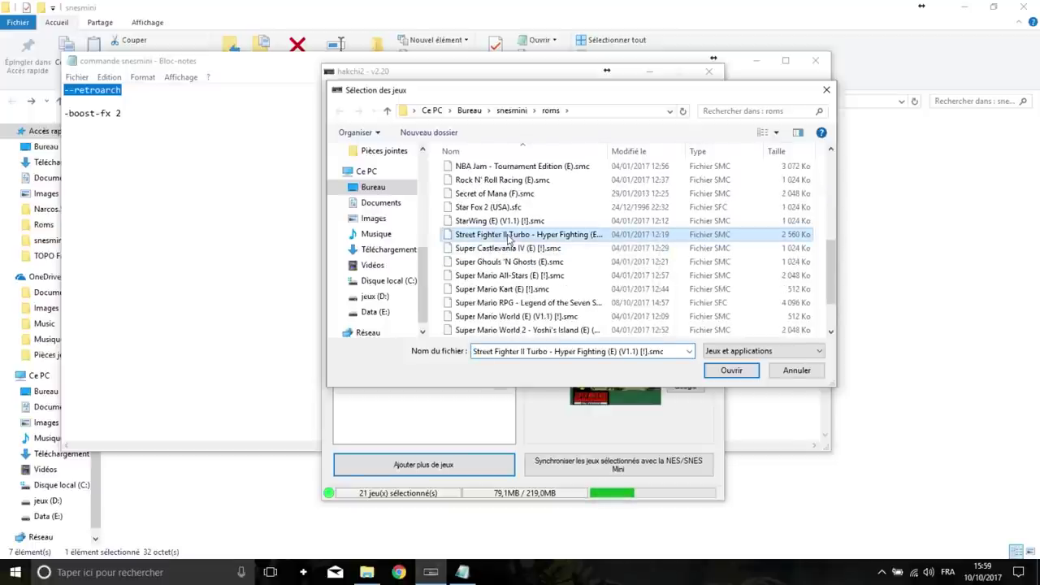
scroll(512, 236, up, 6)
click(492, 249)
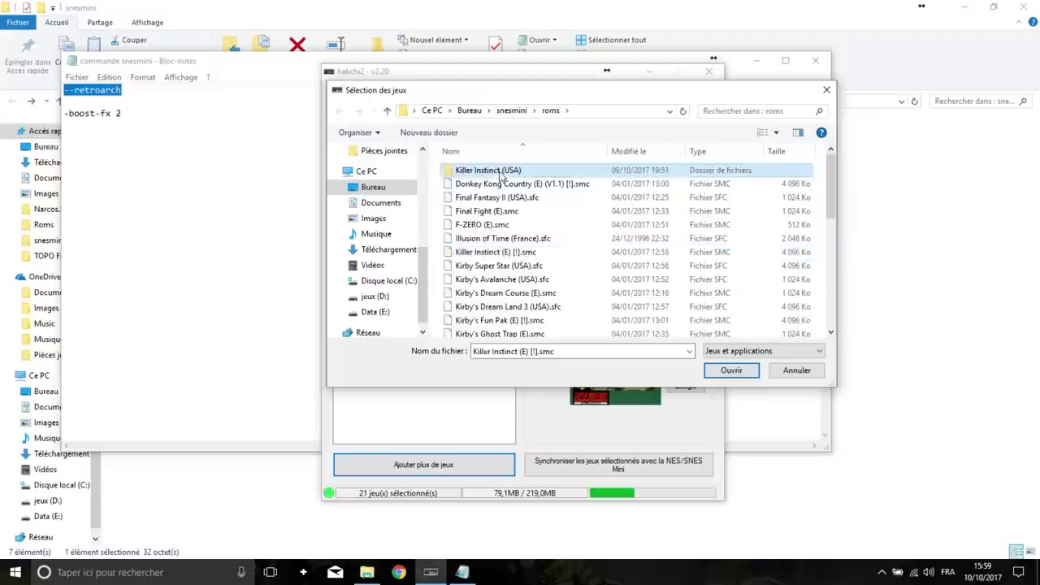
double_click(497, 168)
click(500, 175)
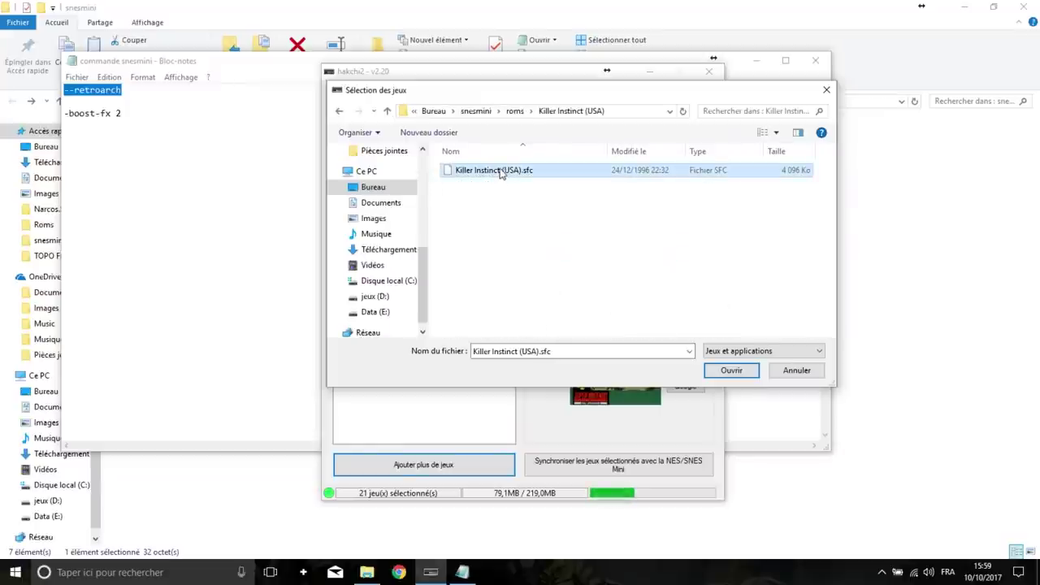
click(731, 370)
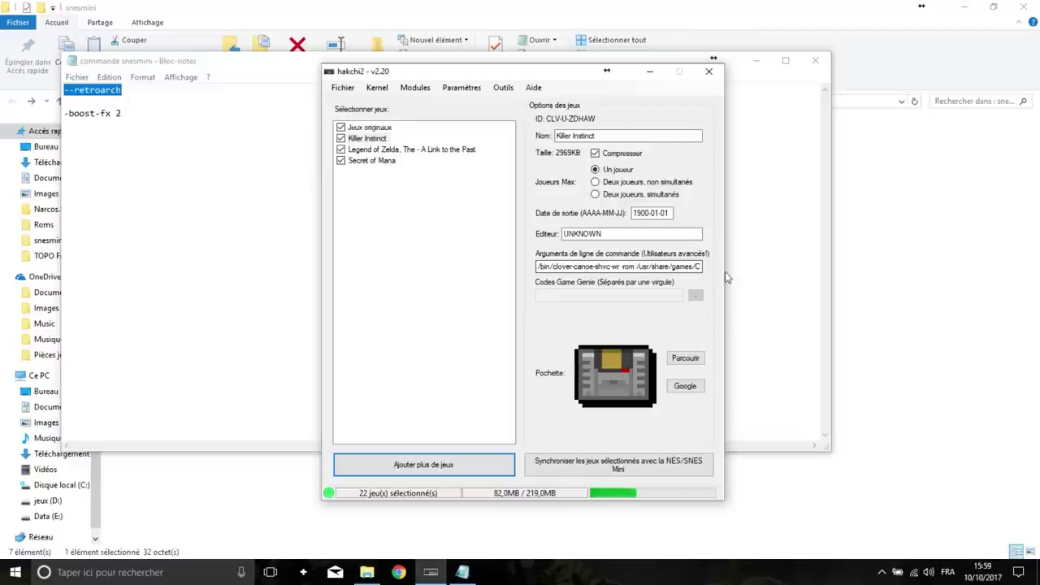
Step: Apply the 2100x1534 Google cover image to Killer Instinct, and replace it with the 800x560 image
click(685, 387)
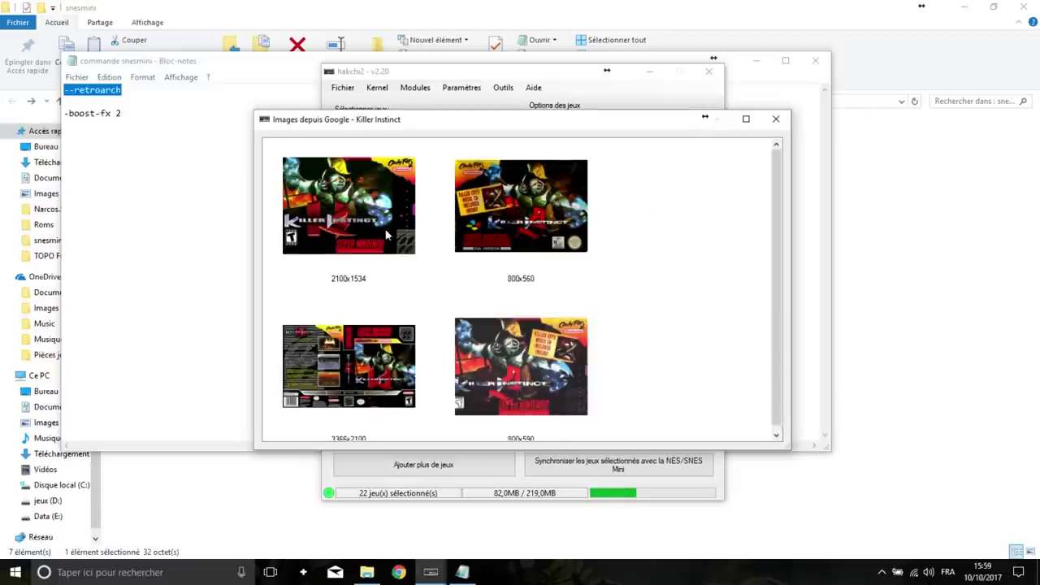
double_click(375, 222)
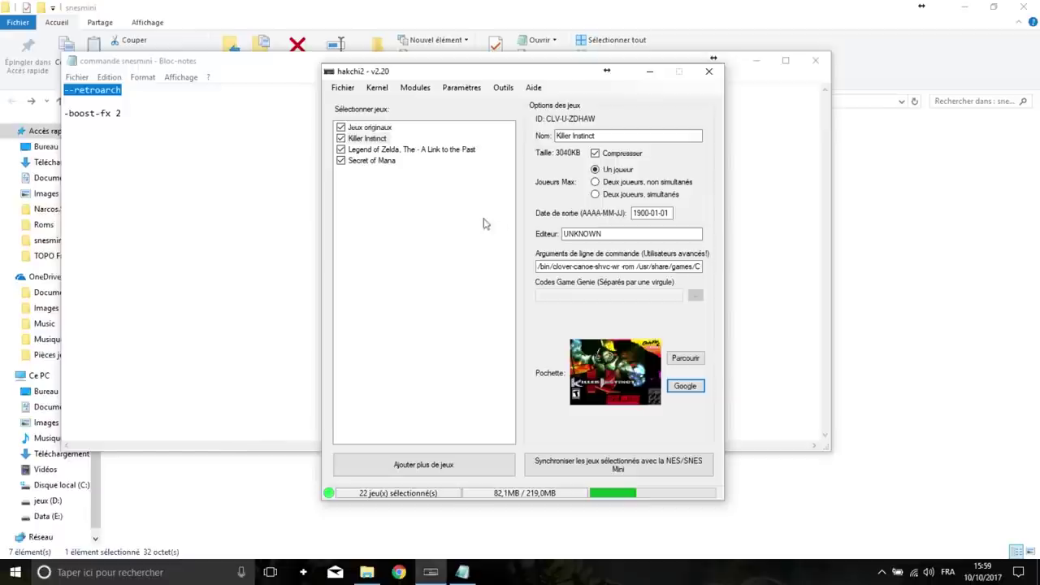
click(684, 387)
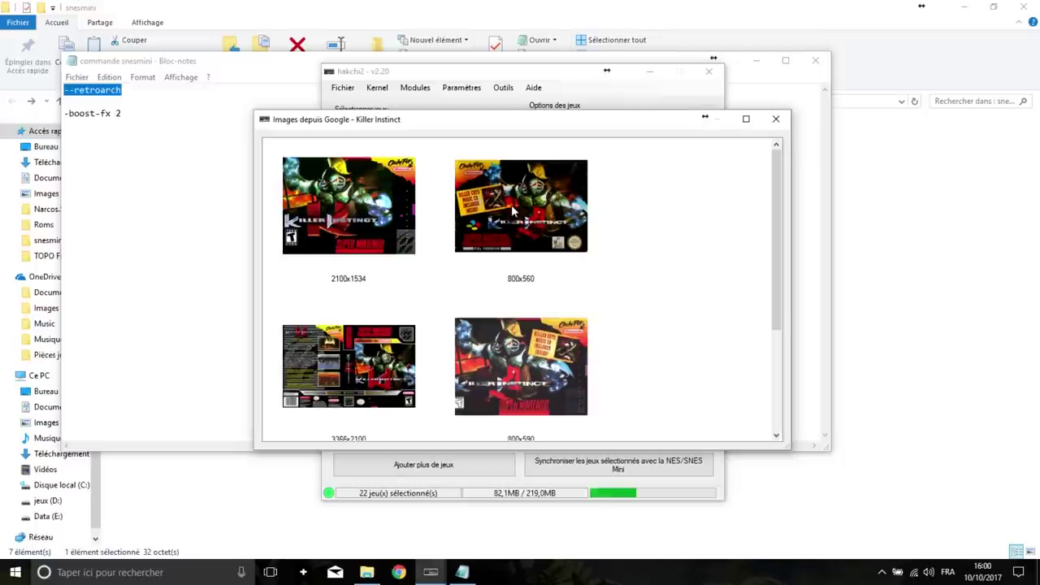
double_click(513, 212)
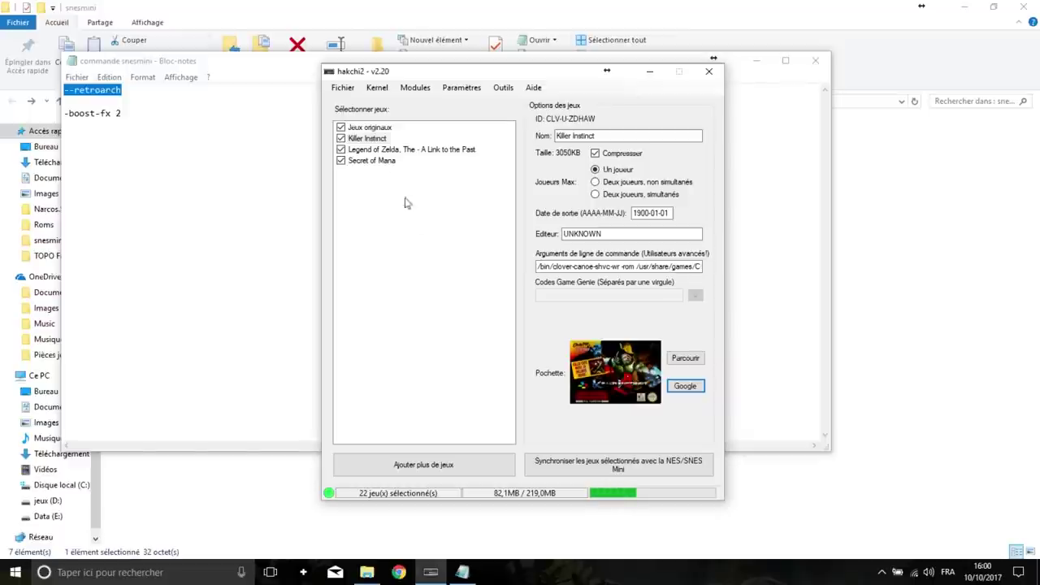
Step: Add the Super Probotector - The Alien Rebels (E).smc ROM from the roms folder to the game list
click(430, 469)
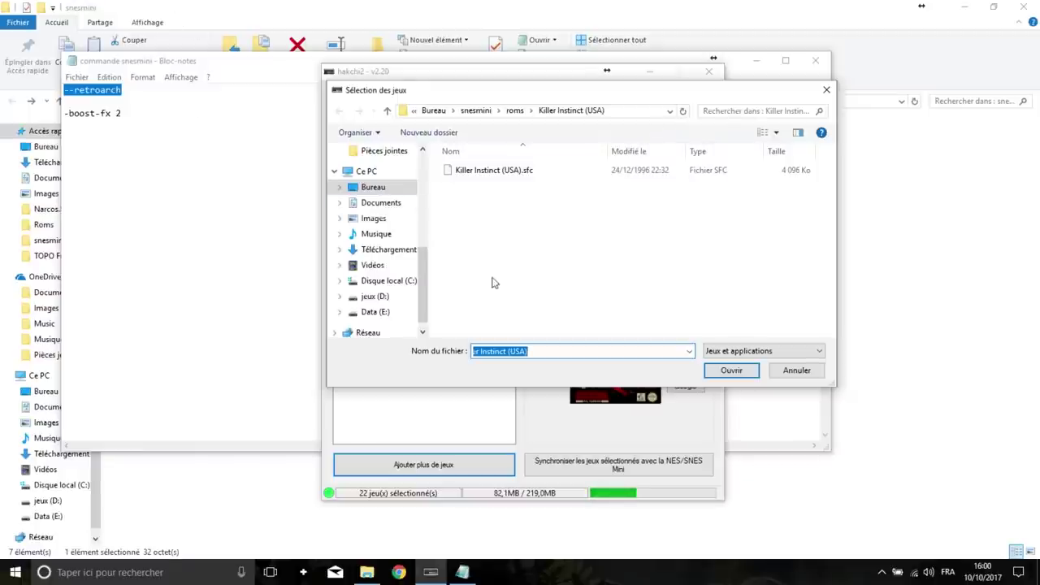
click(515, 110)
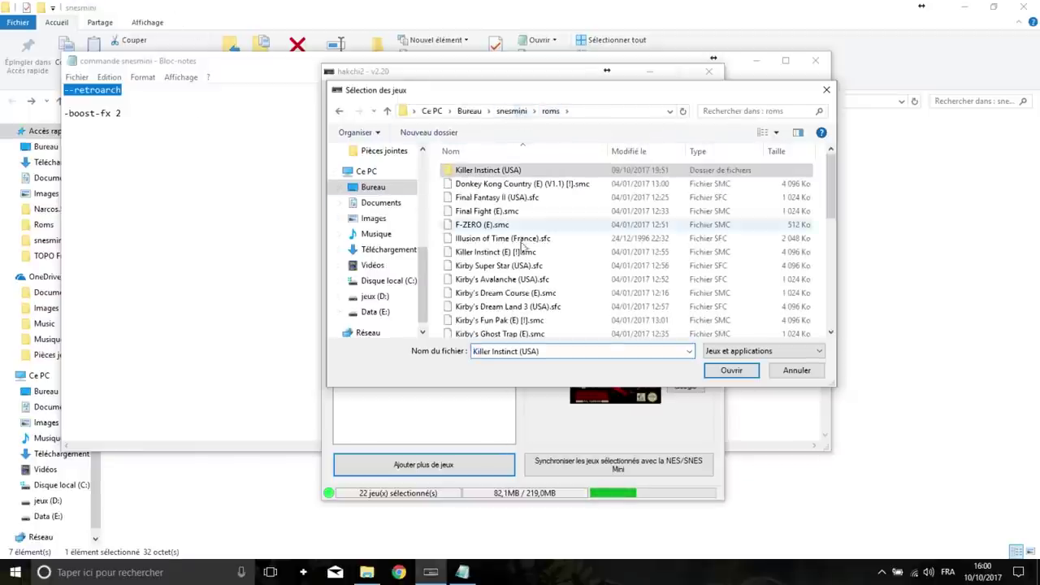
scroll(528, 292, down, 1)
scroll(528, 292, down, 3)
scroll(528, 293, down, 1)
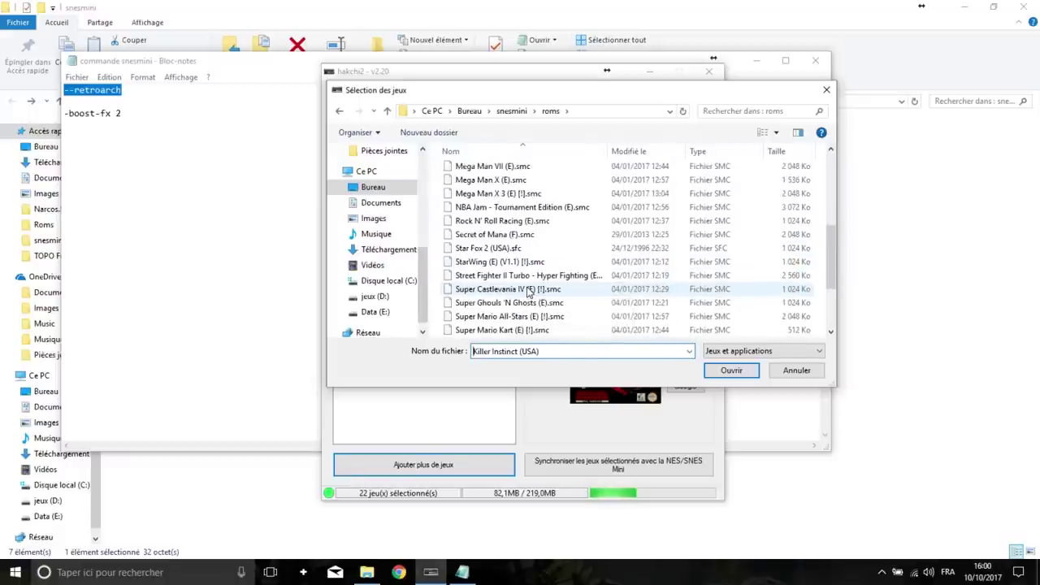
scroll(528, 293, down, 1)
scroll(528, 292, down, 1)
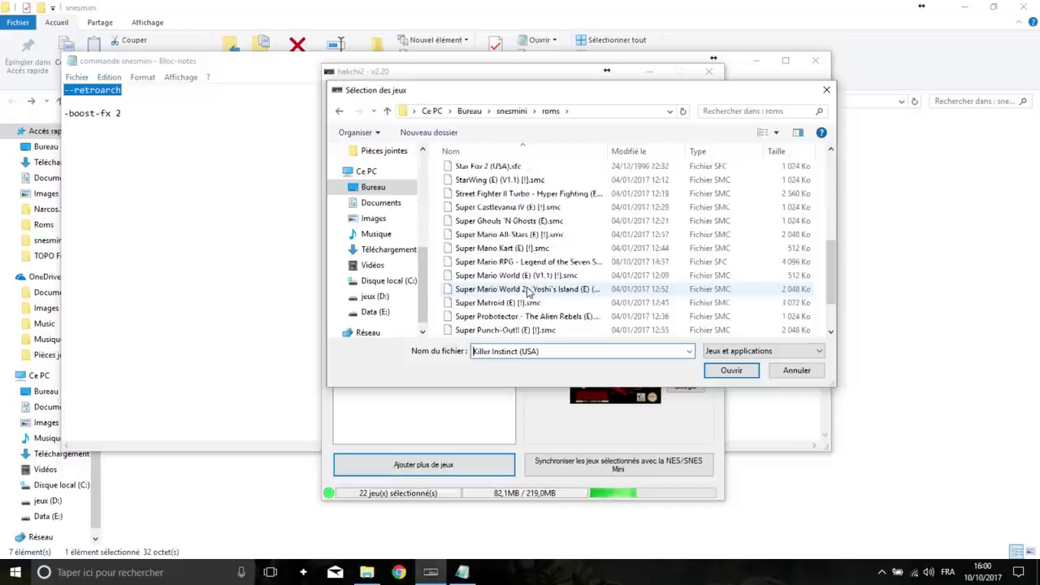
scroll(528, 293, down, 1)
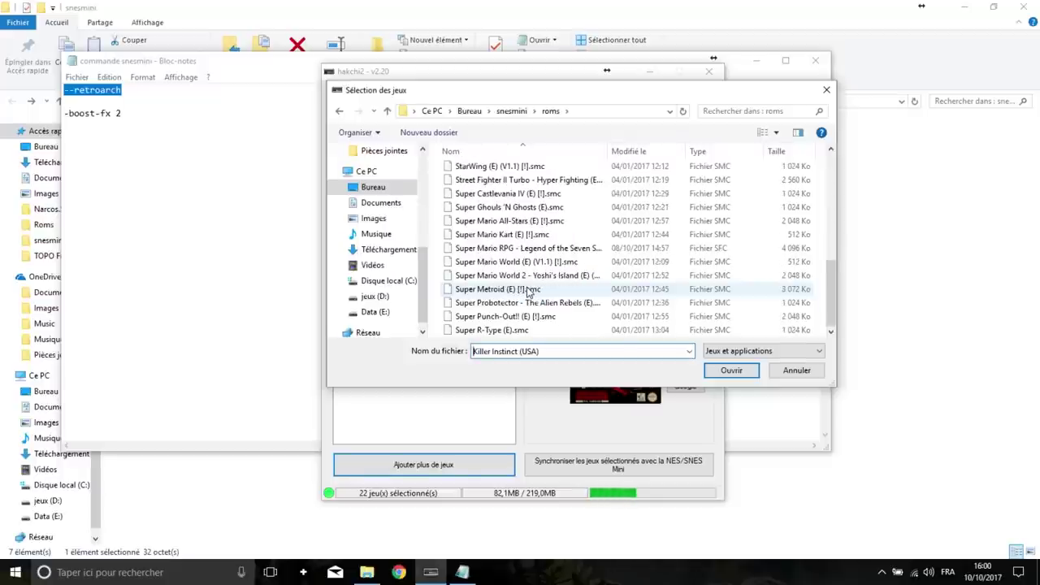
click(527, 304)
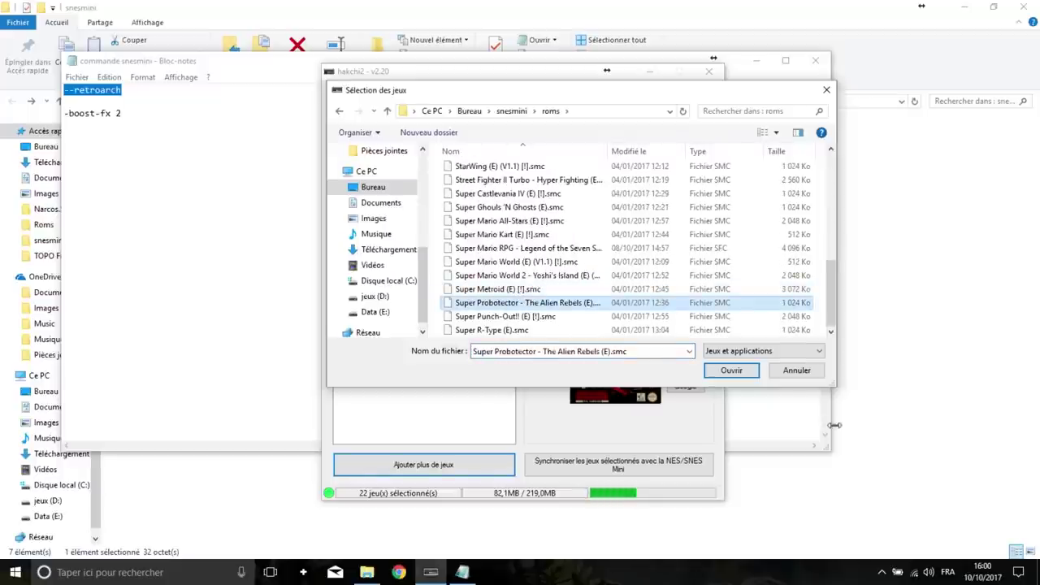
click(731, 372)
click(734, 372)
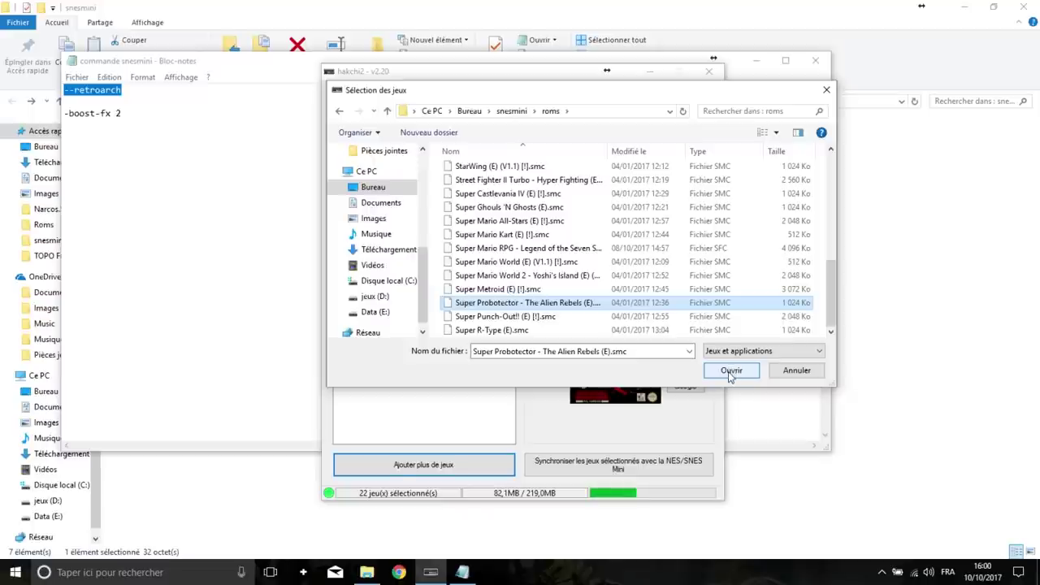
click(730, 372)
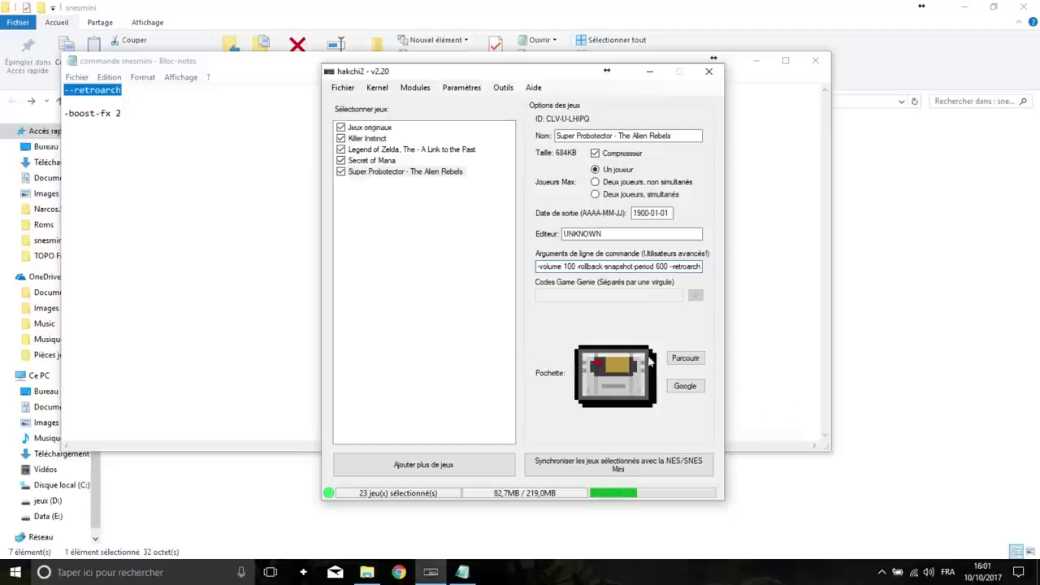
Step: Find cover art on Google for Super Probotector - The Alien Rebels and apply the 1024x720 image
click(685, 386)
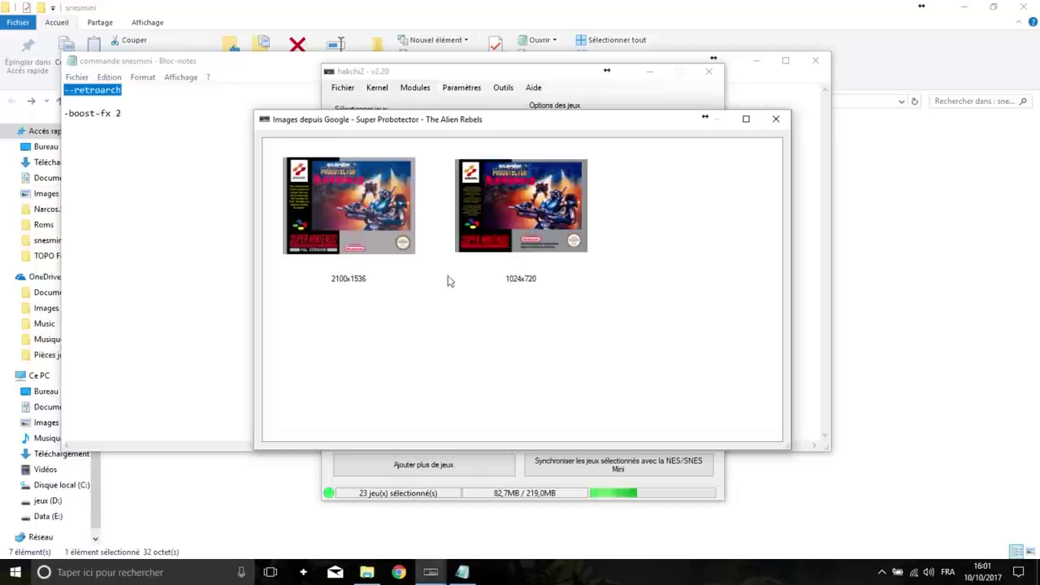
click(510, 217)
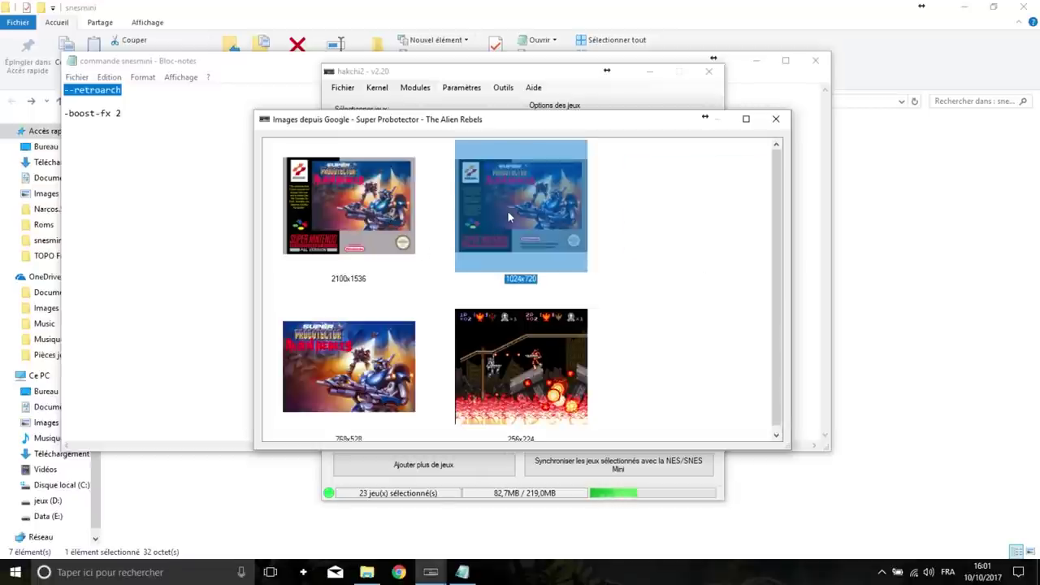
double_click(508, 214)
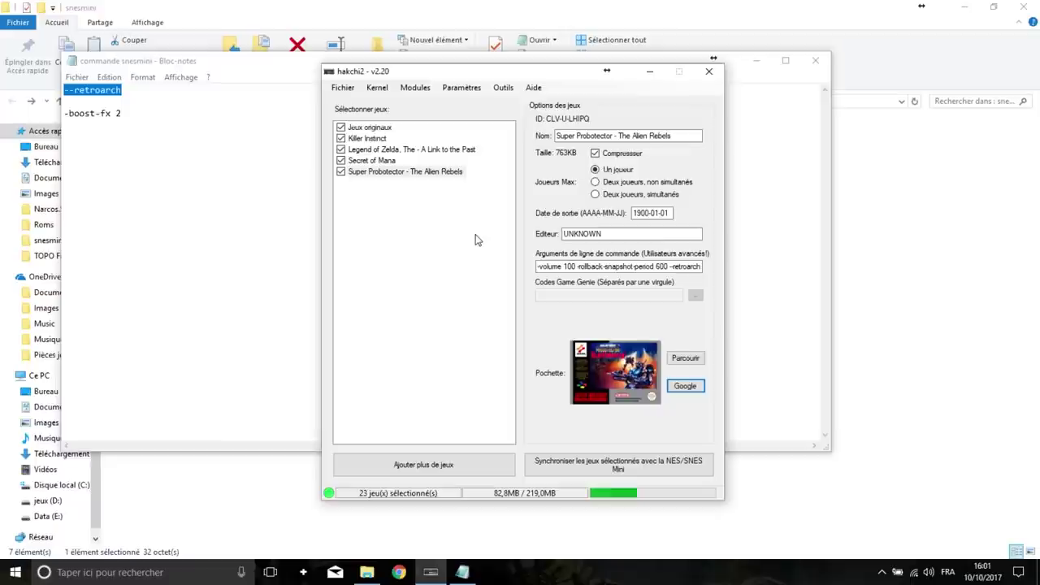
Step: Set the page/folder structure to "Pages, scinder les jeux également"
click(479, 88)
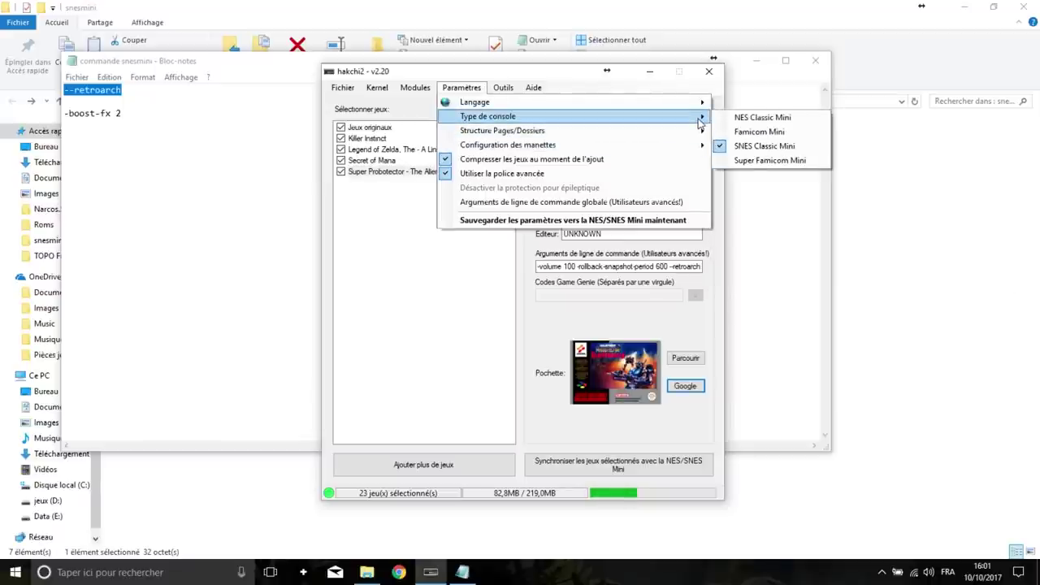
mouse_move(695, 135)
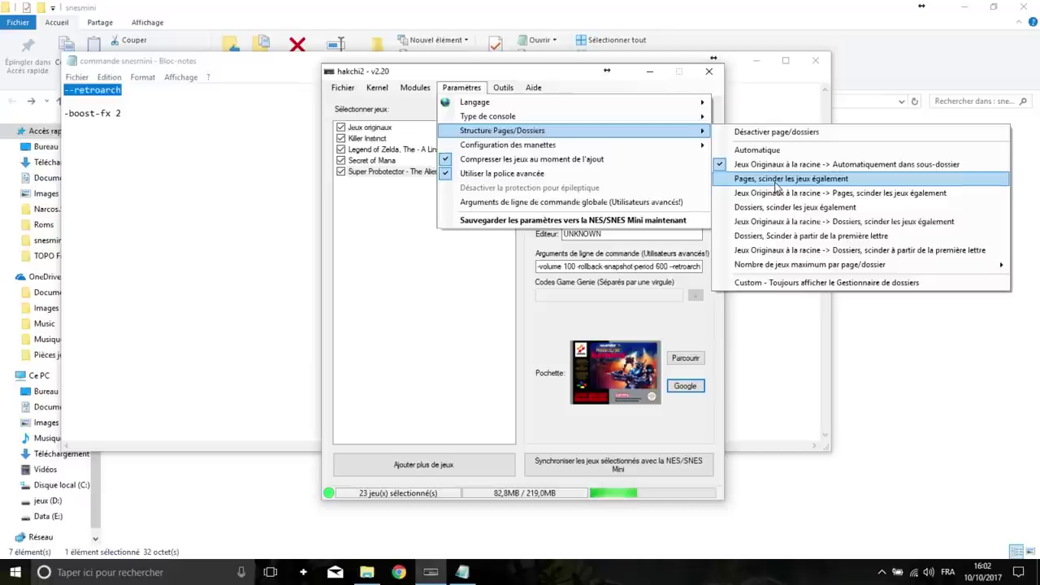
click(776, 186)
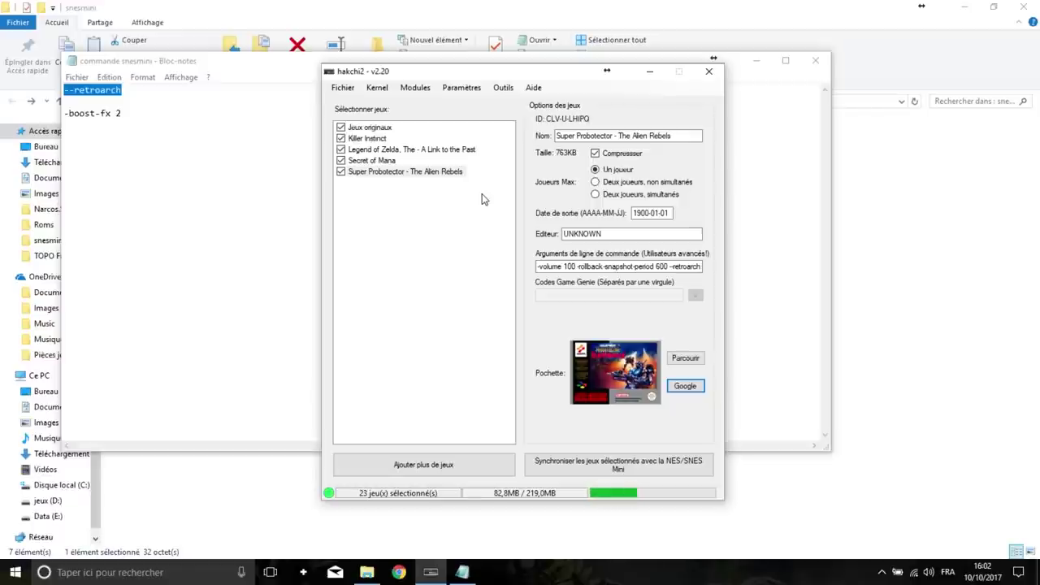
right_click(434, 173)
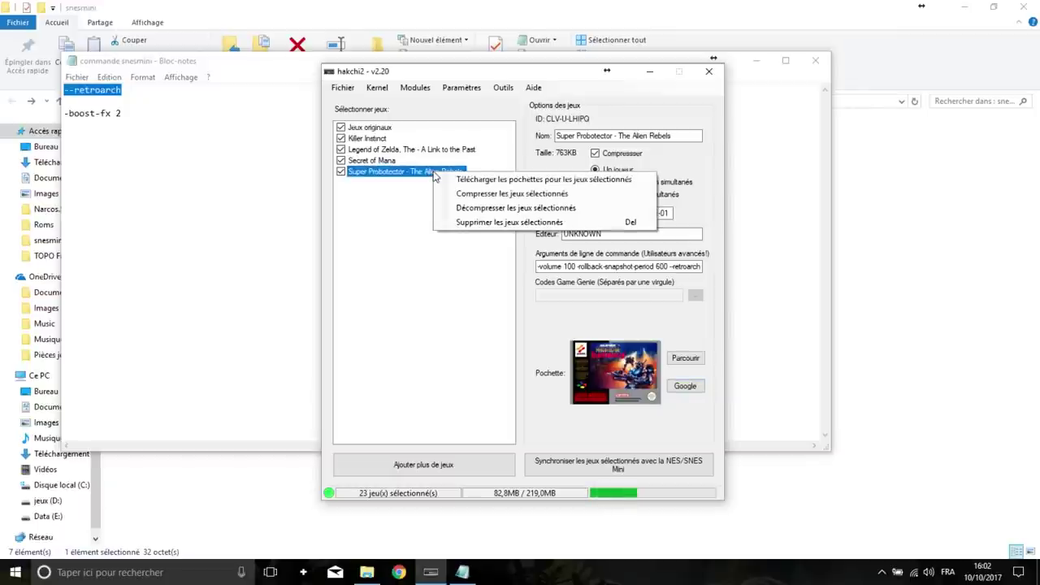
click(396, 214)
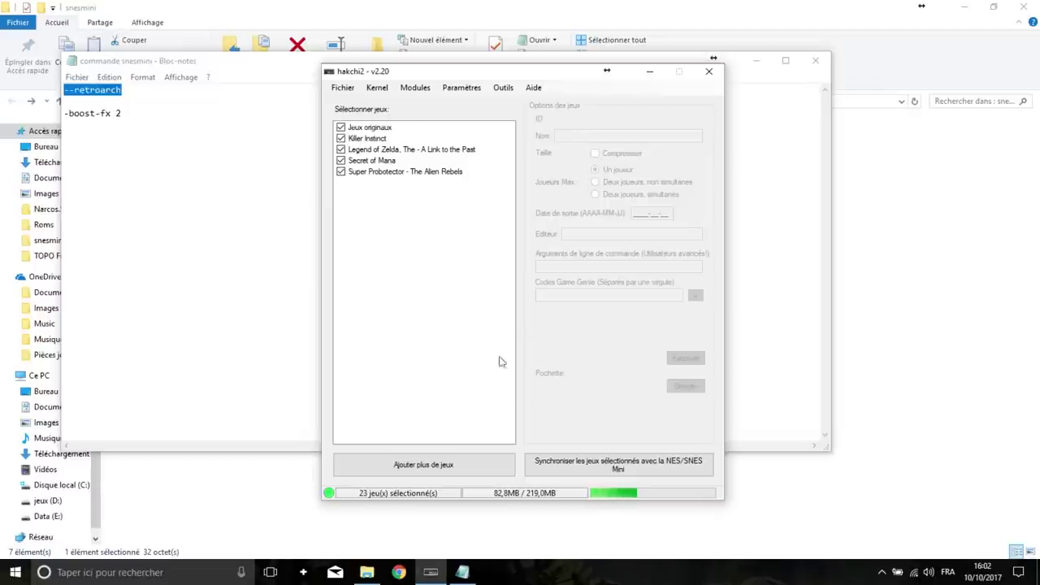
Step: Synchronize the selected games with the NES/SNES Mini and dismiss the completion message
click(575, 468)
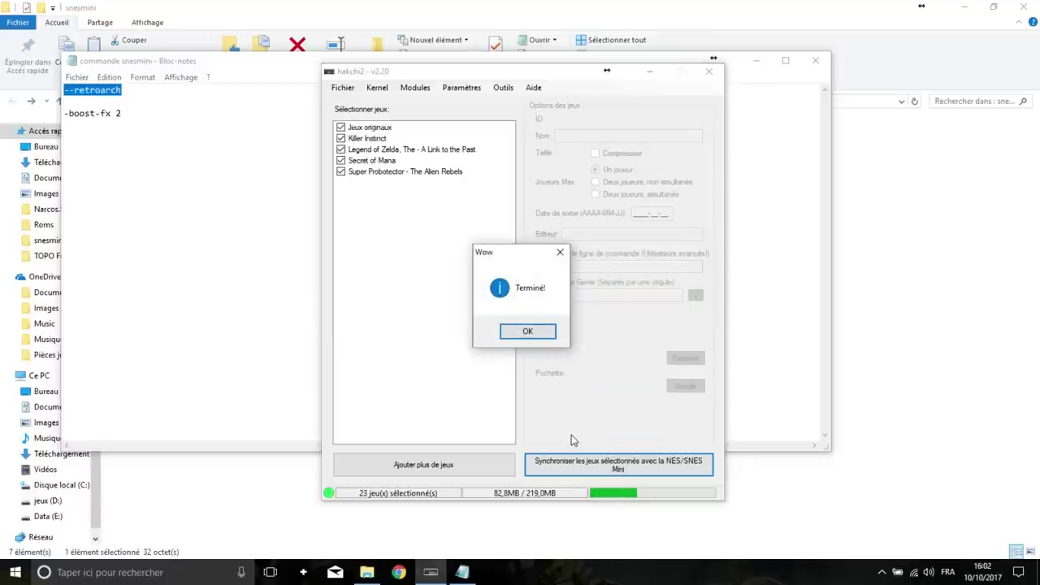
click(532, 331)
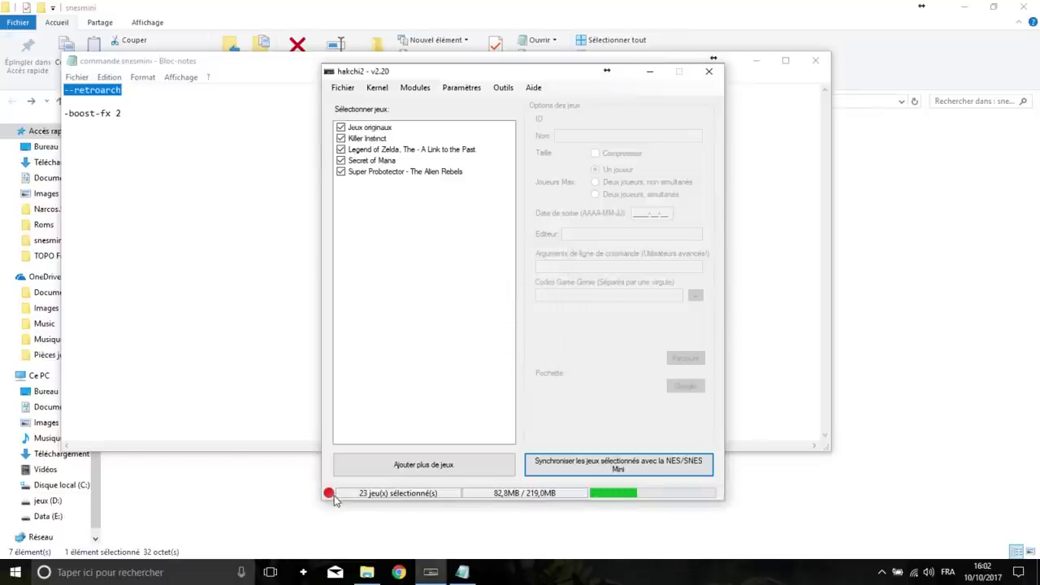
click(399, 283)
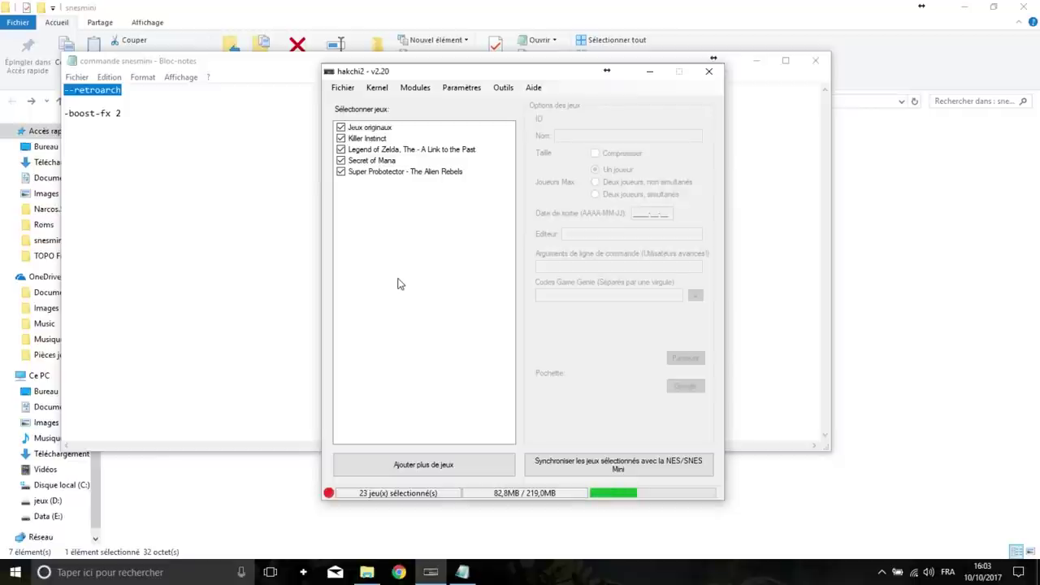
Step: Close the "commande snesmini" text file
click(222, 279)
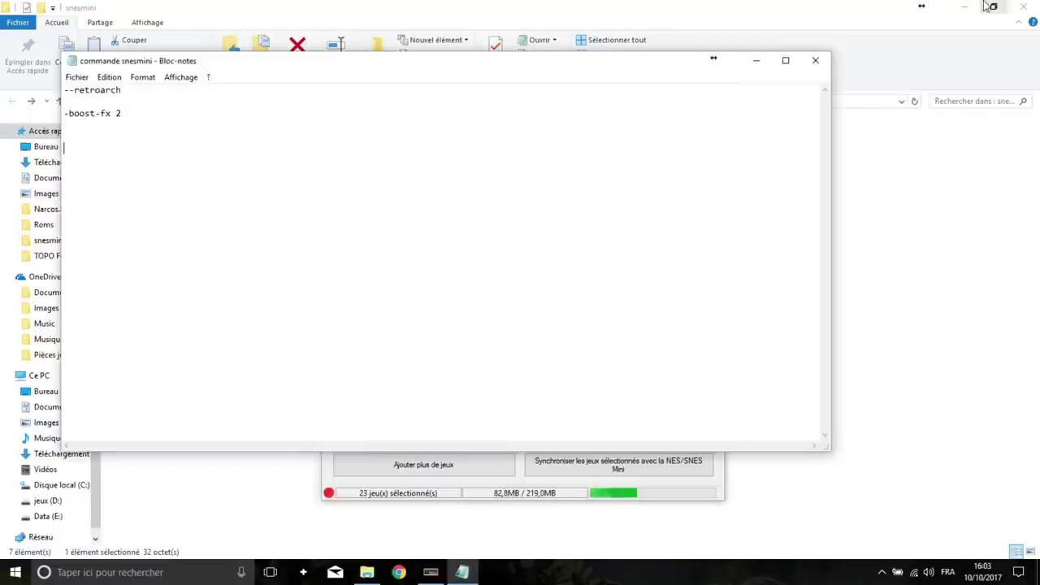
click(815, 60)
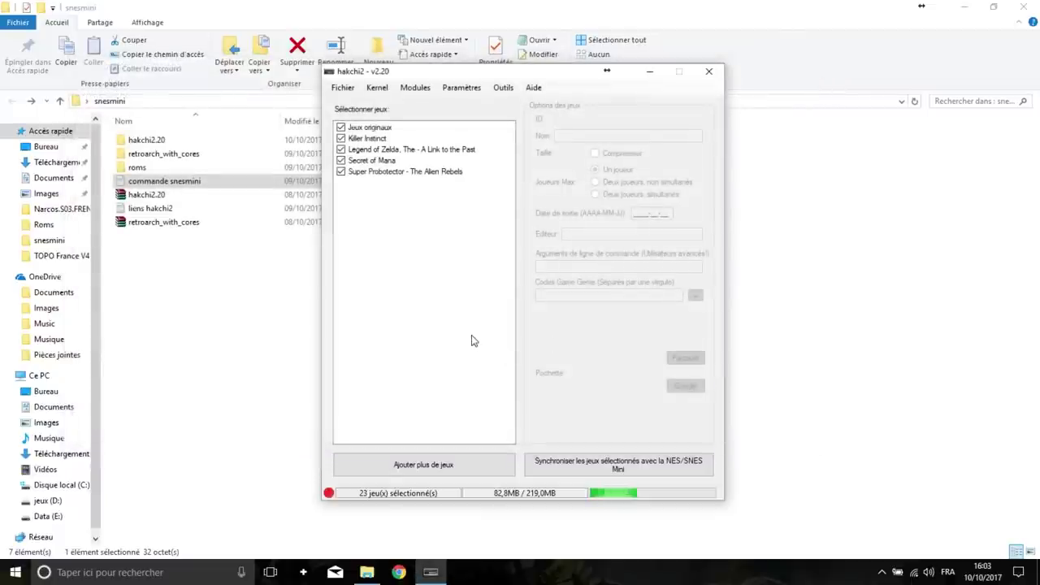